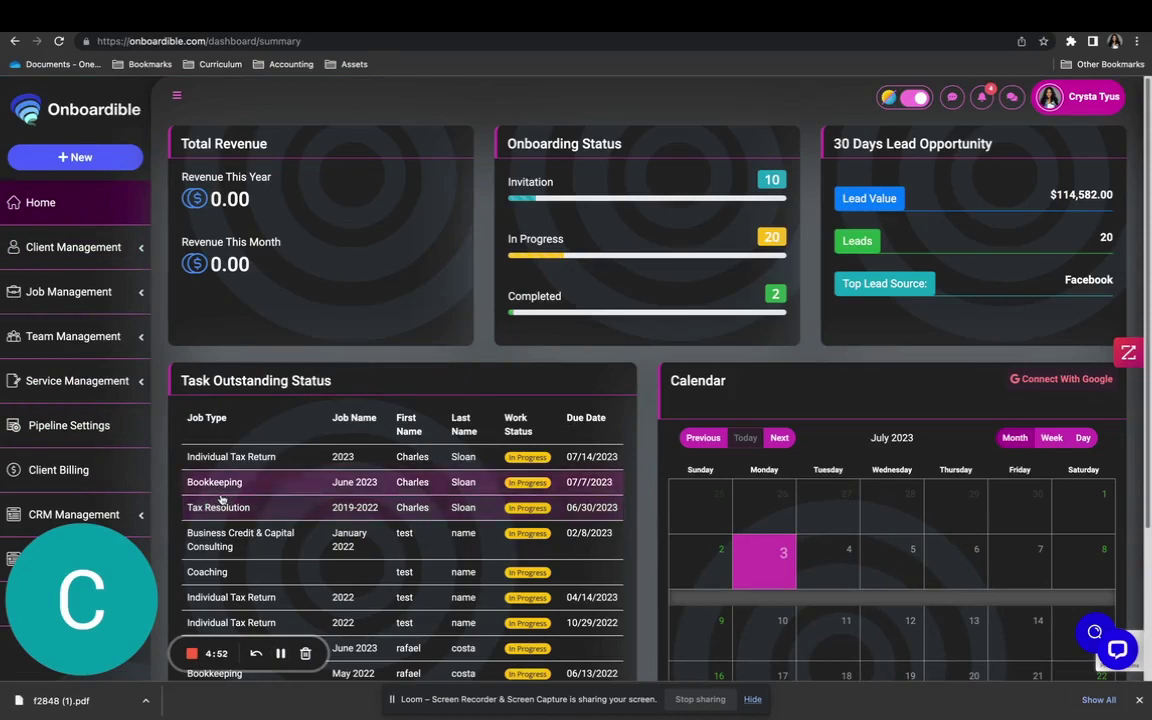
Step: Open Doc Editor under Service Management to show the template library
left_click(82, 381)
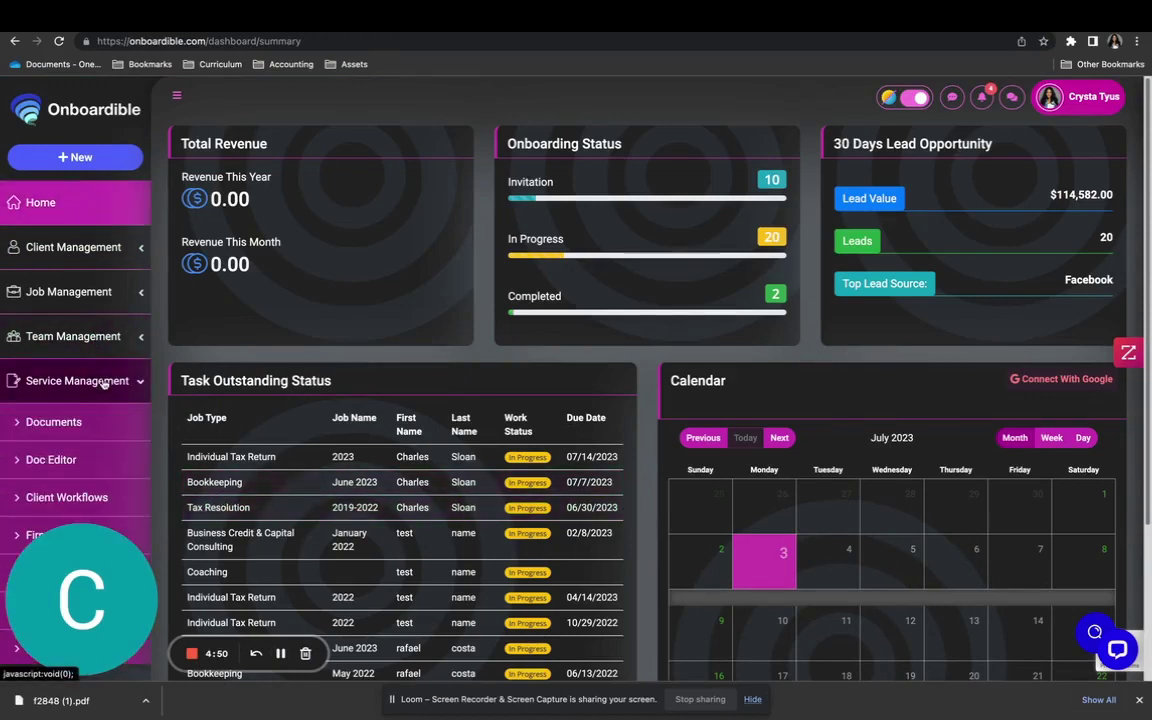
left_click(85, 462)
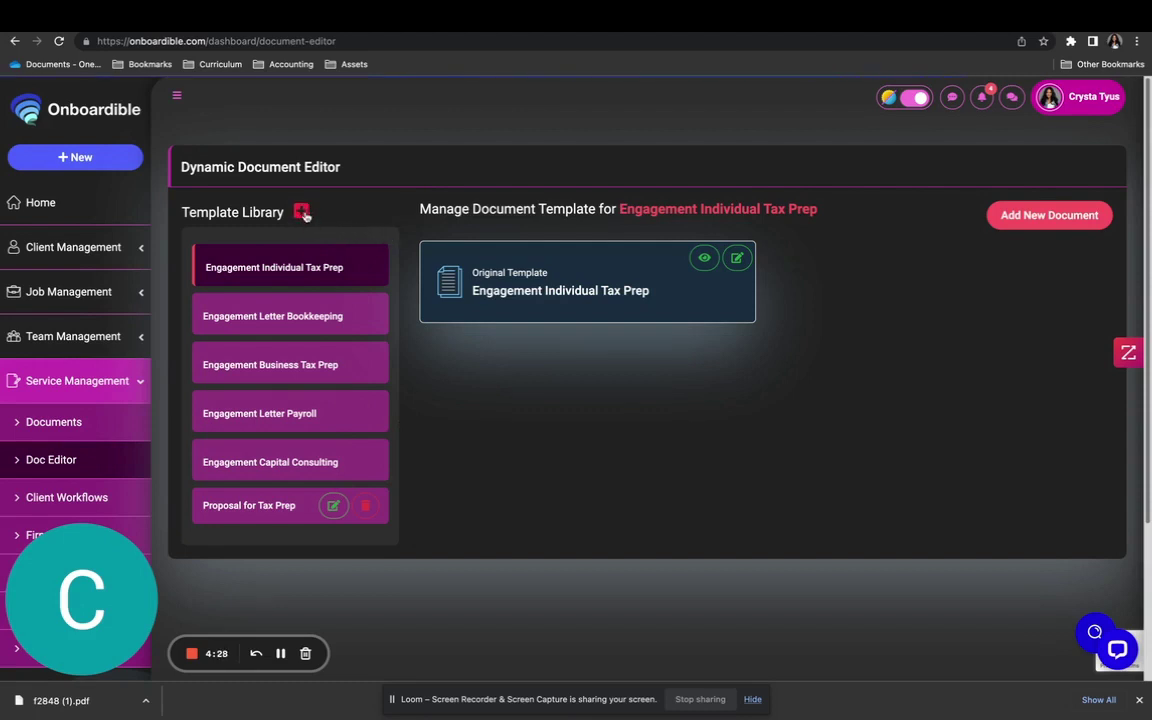
Step: Begin a new template upload form after checking the downloaded Form 2848 PDF
left_click(302, 214)
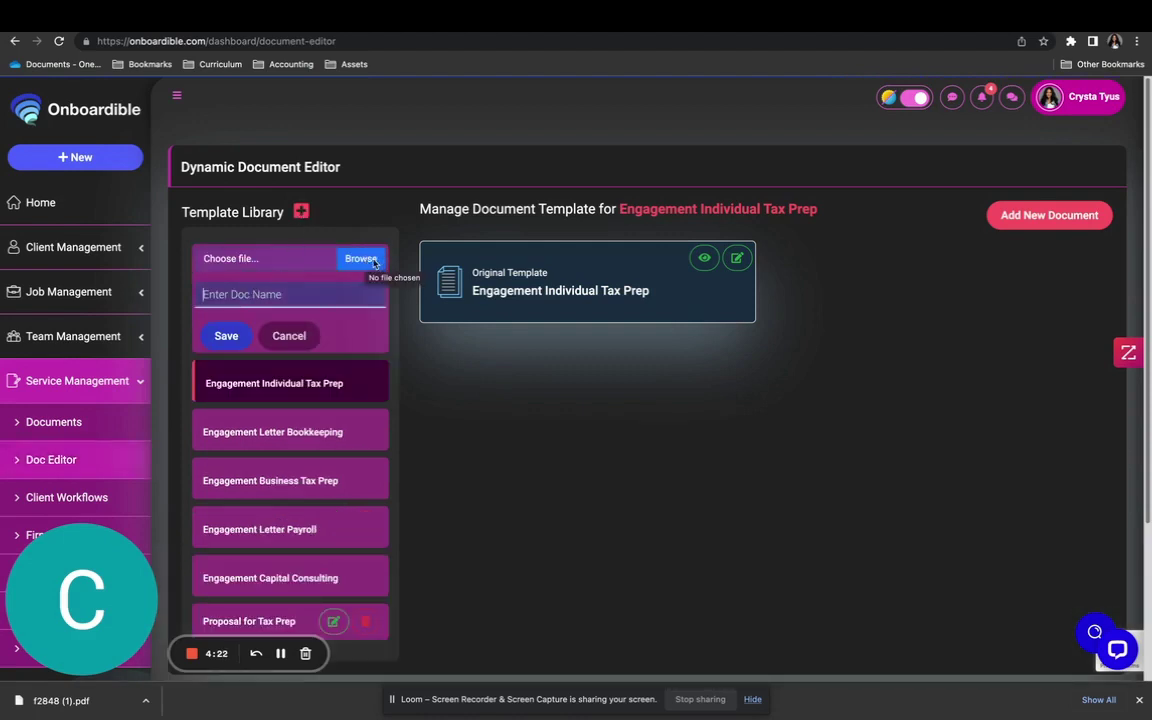
key("ctrl+Tab")
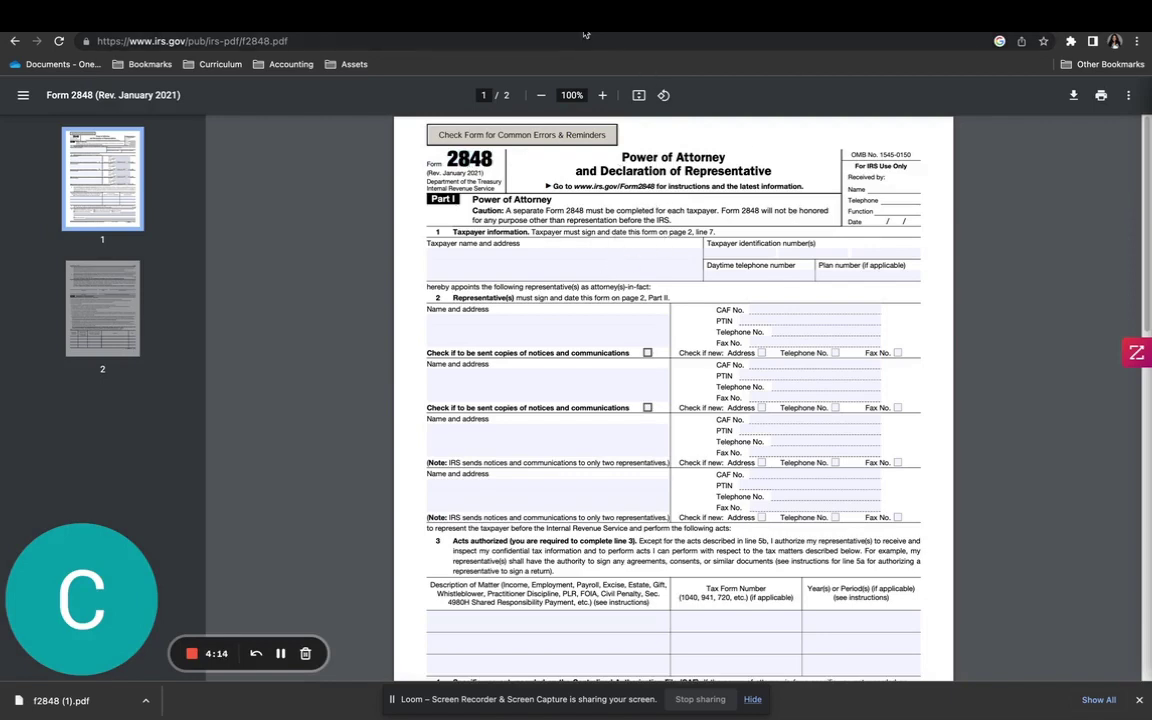
key("ctrl+shift+Tab")
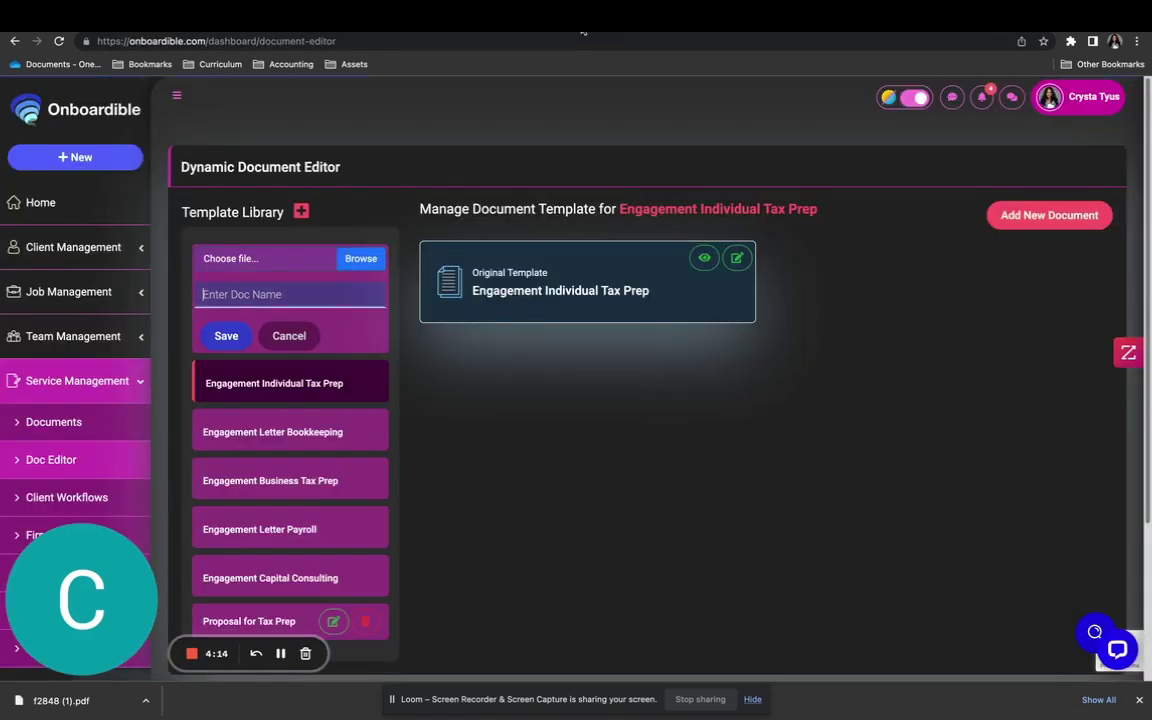
Step: Upload f2848 (1).pdf as a new template named 'Form 2848' and save it
left_click(361, 259)
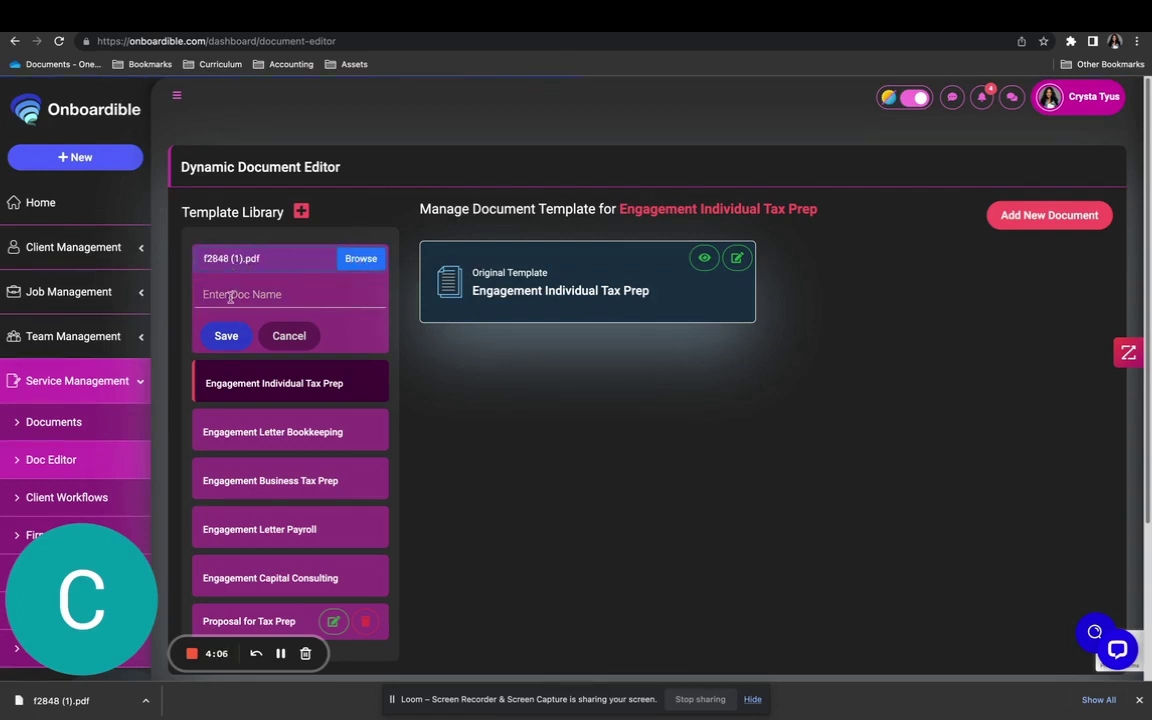
left_click(277, 297)
type("Form")
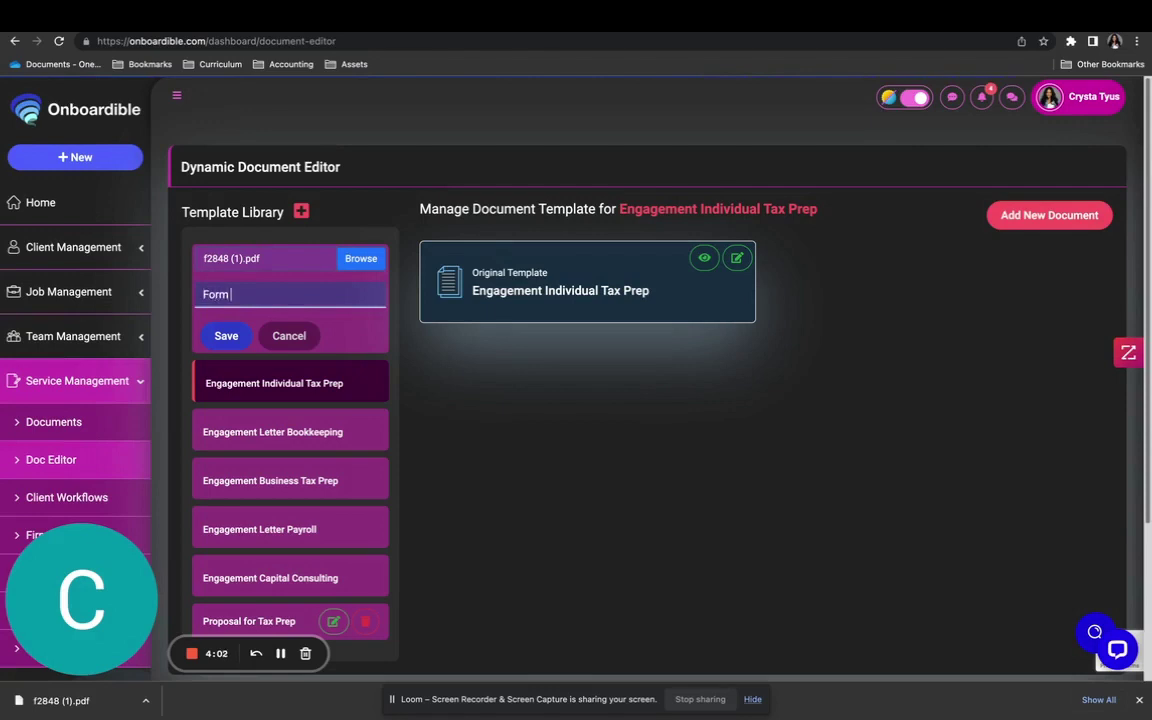
type(" 2848")
left_click(217, 340)
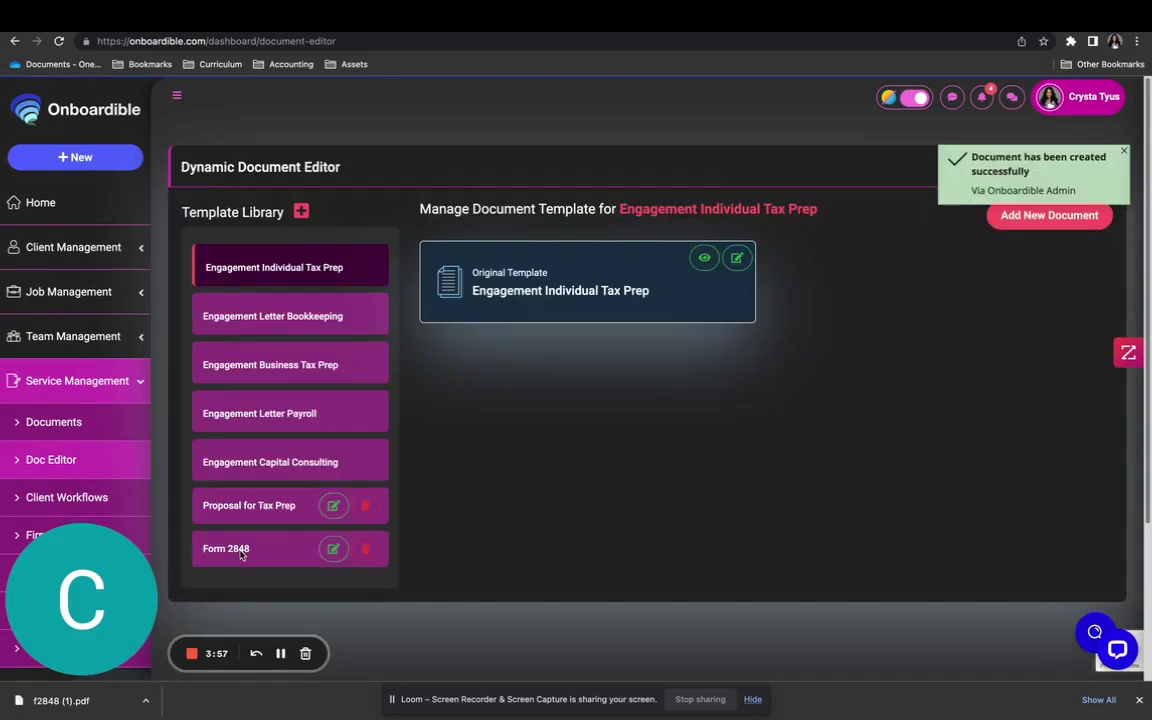
Step: Open Form 2848's Original Template for editing and look over its pages
left_click(241, 556)
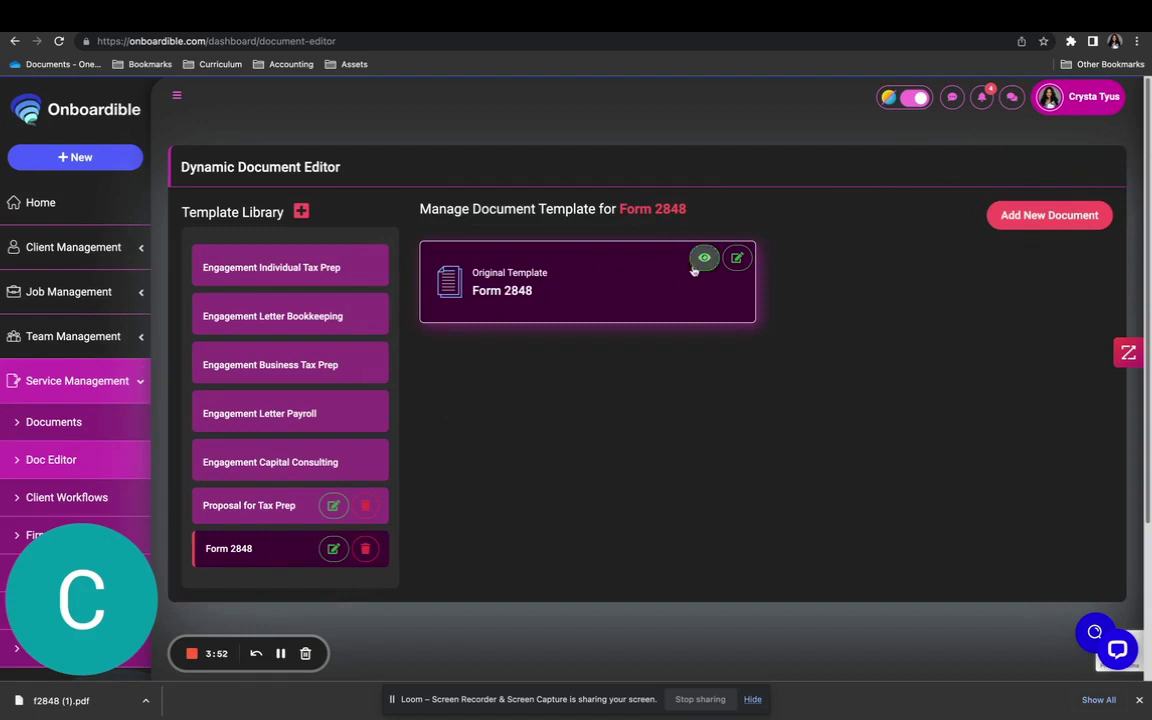
left_click(737, 258)
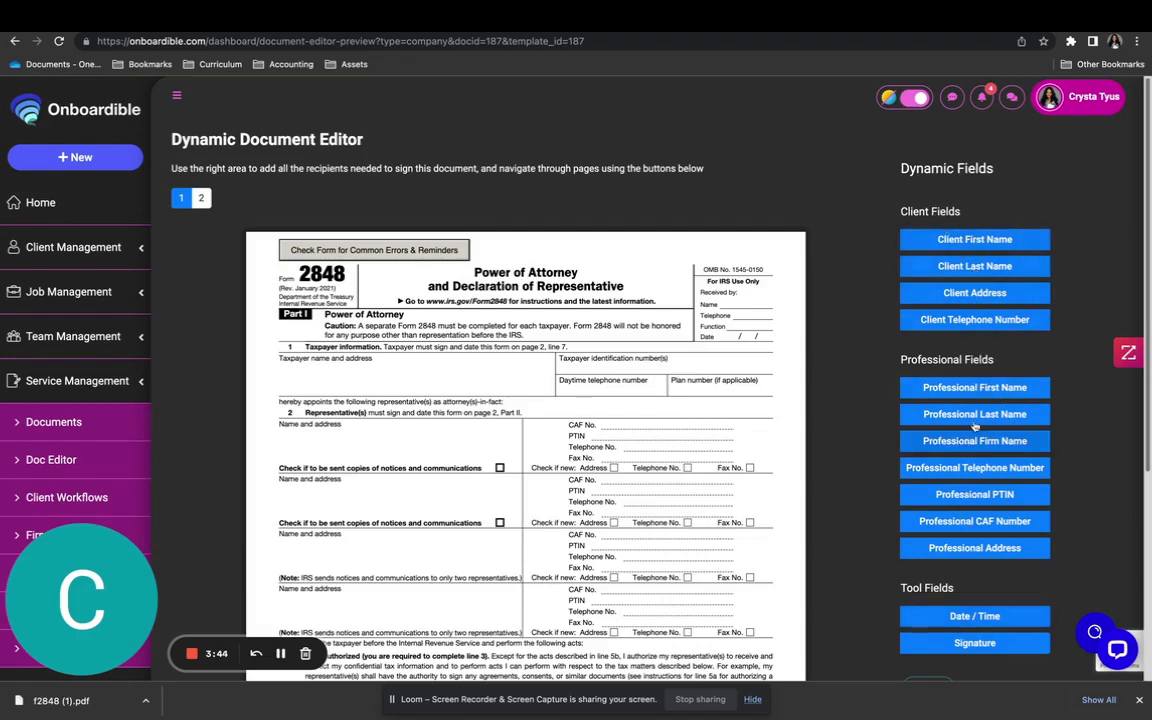
scroll(594, 363, "down", 3)
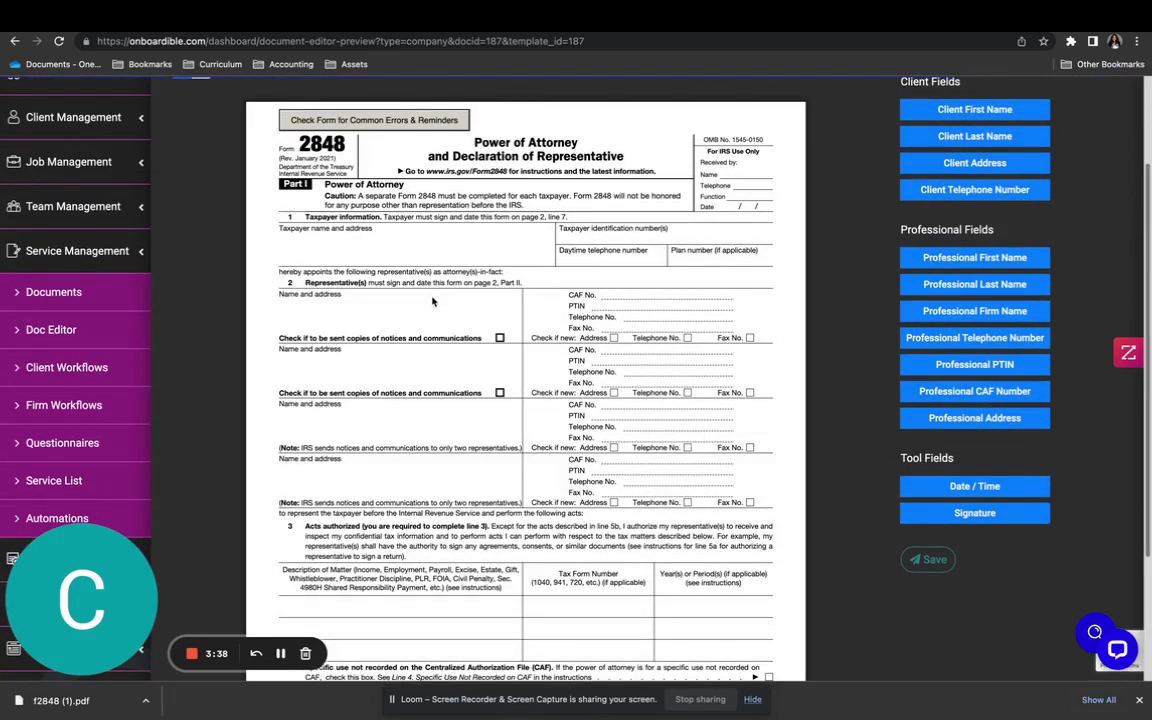
scroll(430, 300, "up", 3)
scroll(434, 312, "down", 1)
scroll(447, 318, "down", 2)
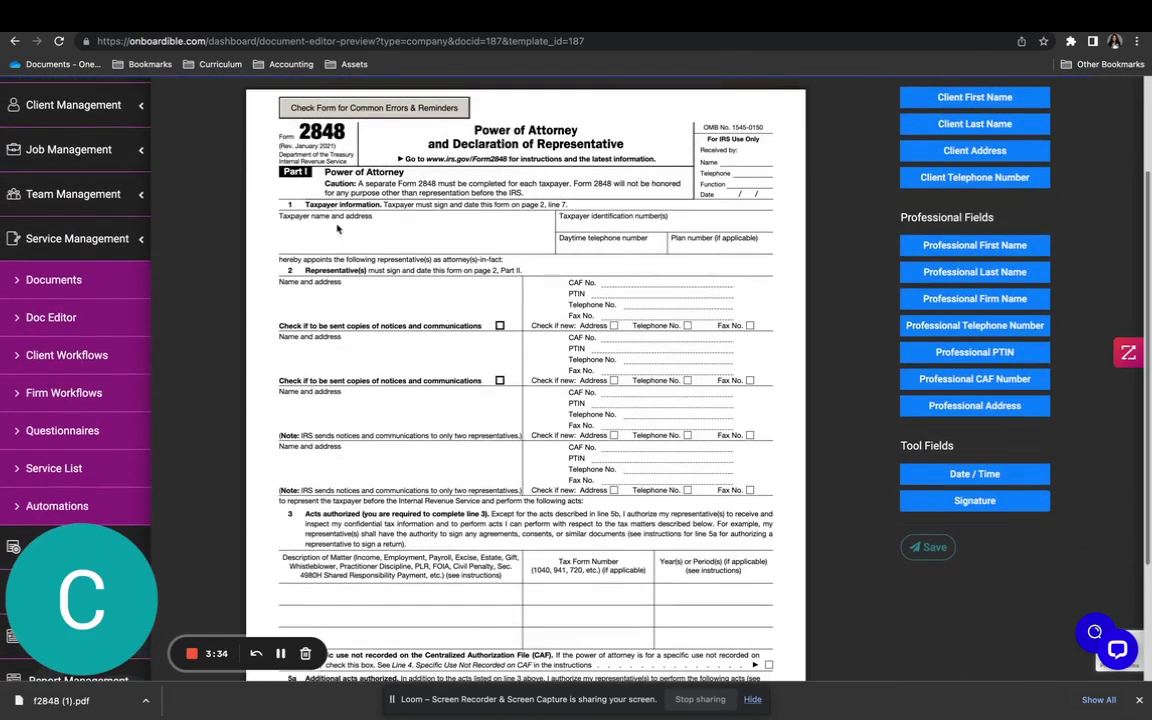
scroll(350, 250, "up", 2)
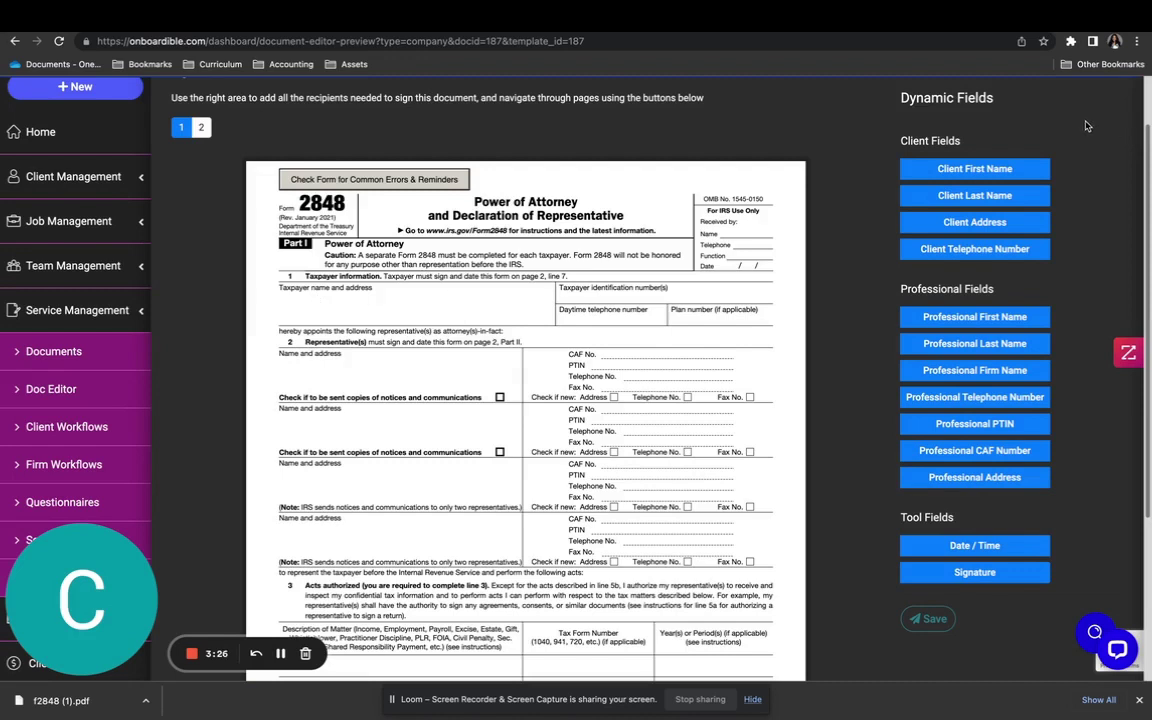
Step: Place Client First Name, Last Name, Address and Telephone Number in the taxpayer section
left_click_drag(988, 172, 303, 307)
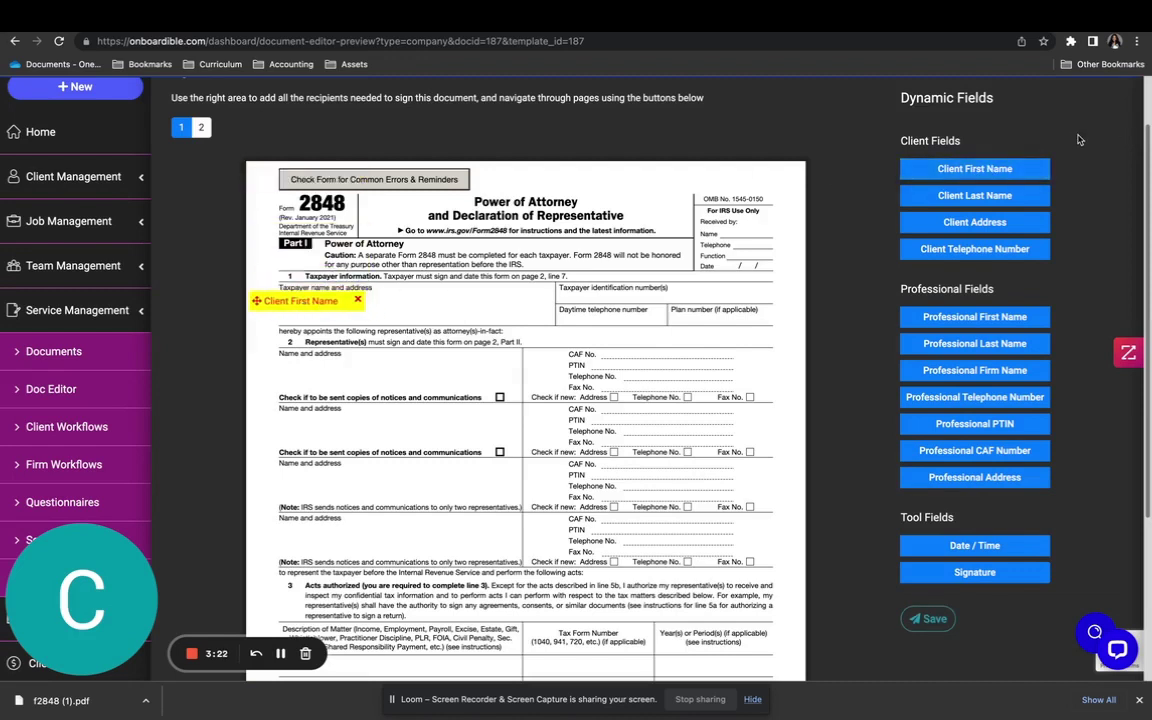
left_click_drag(977, 195, 427, 302)
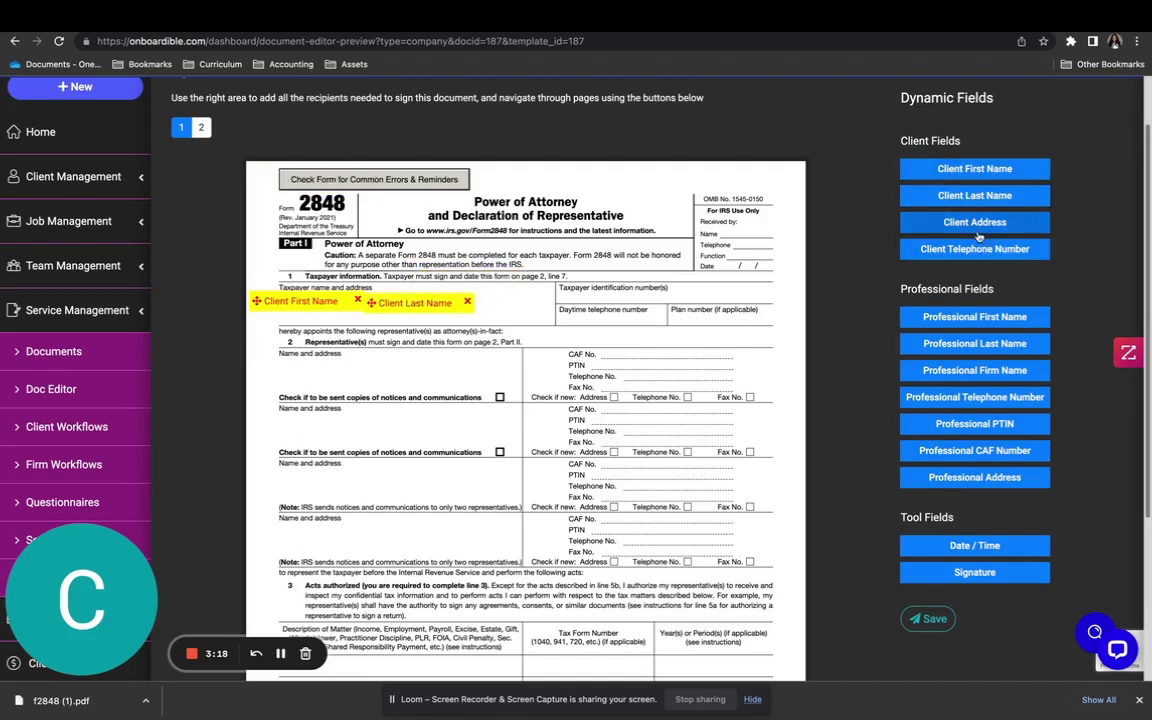
left_click_drag(977, 235, 298, 326)
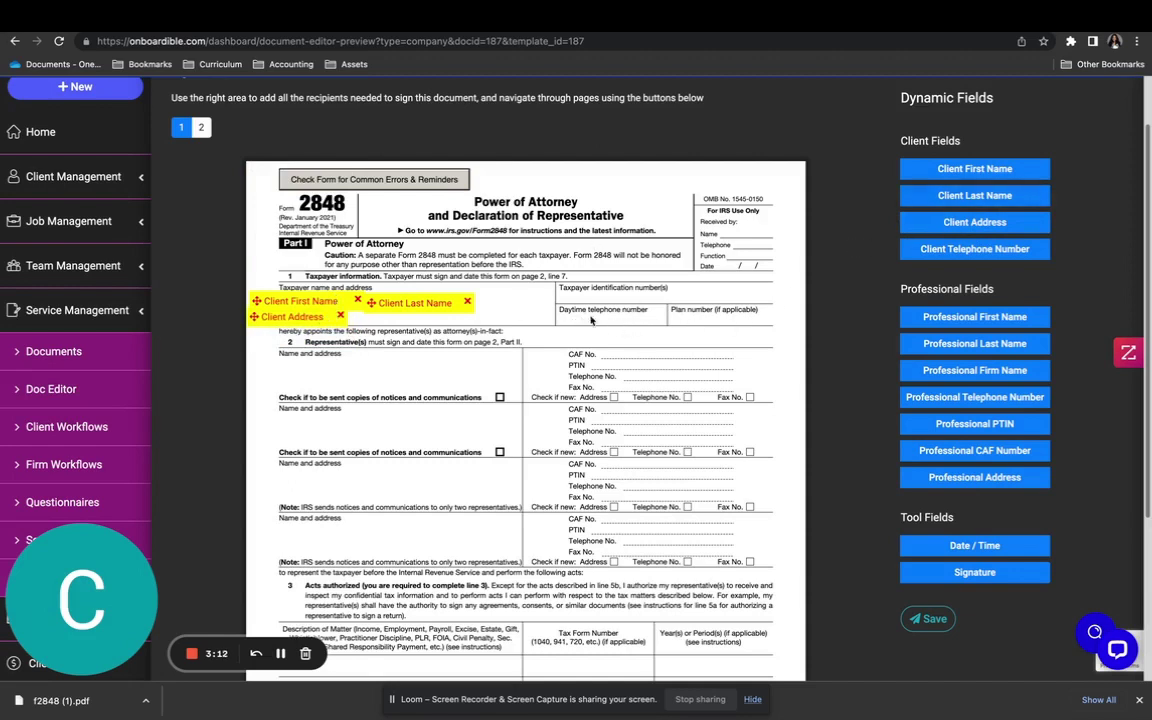
left_click_drag(977, 249, 609, 322)
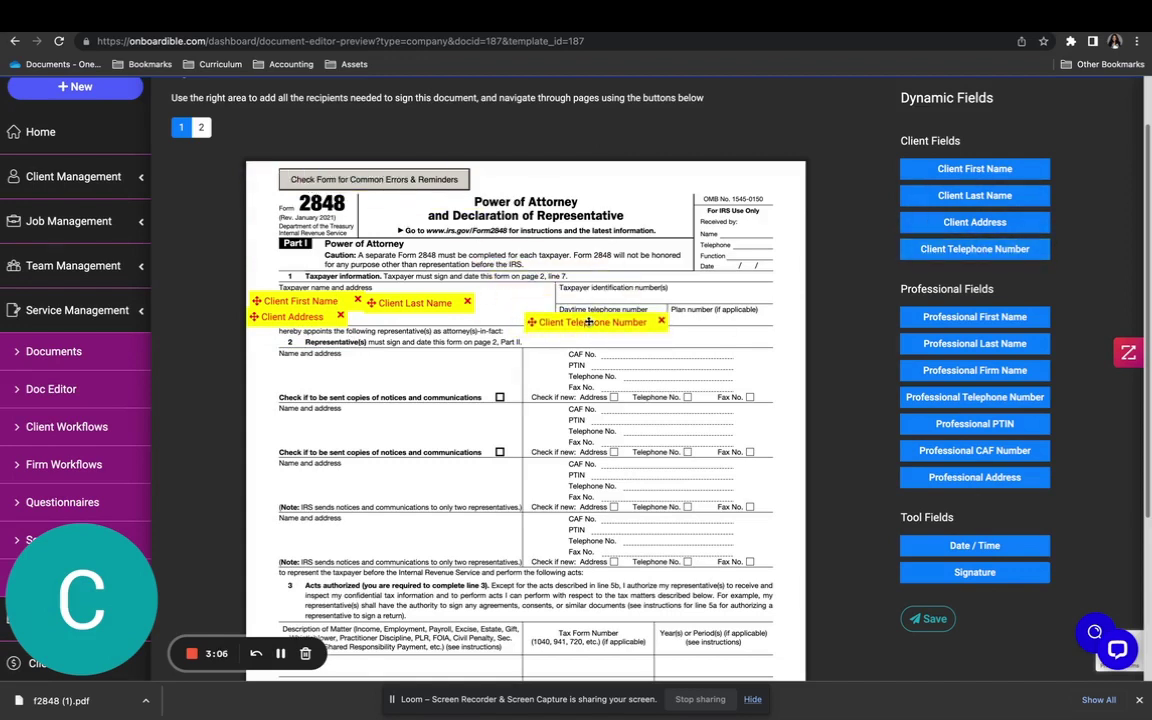
scroll(518, 403, "down", 1)
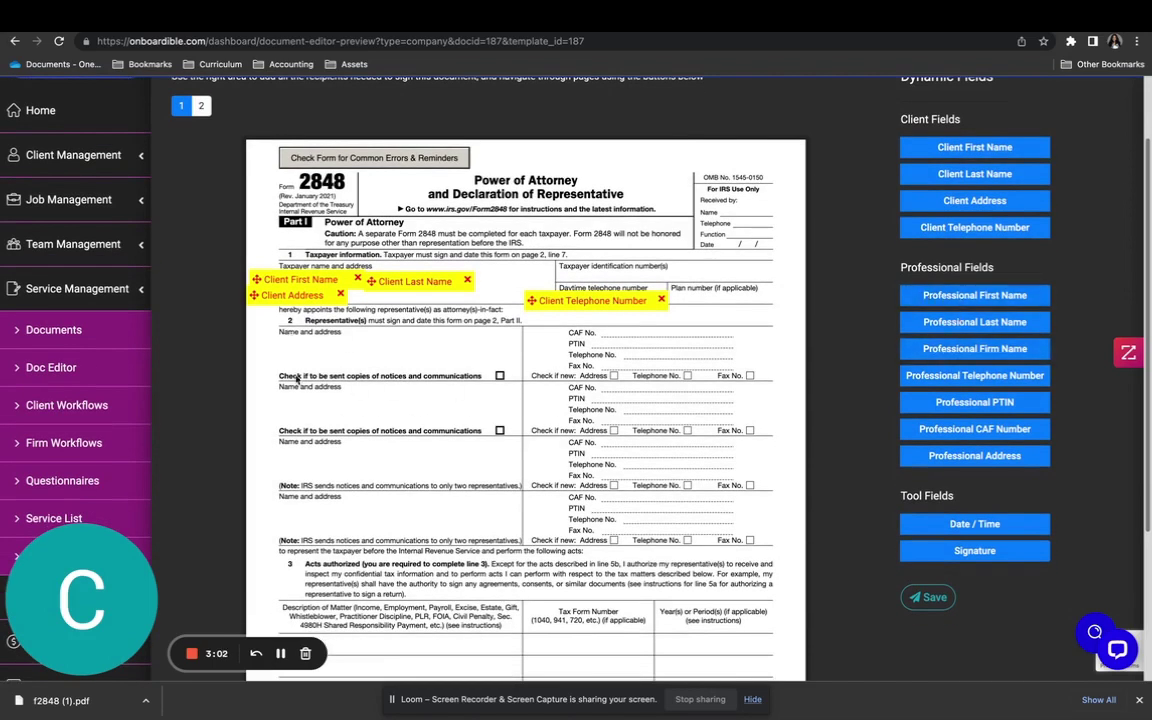
Step: Place Professional First Name, Last Name, Address, CAF Number, PTIN and Telephone fields
left_click_drag(970, 300, 316, 338)
left_click_drag(1030, 322, 460, 347)
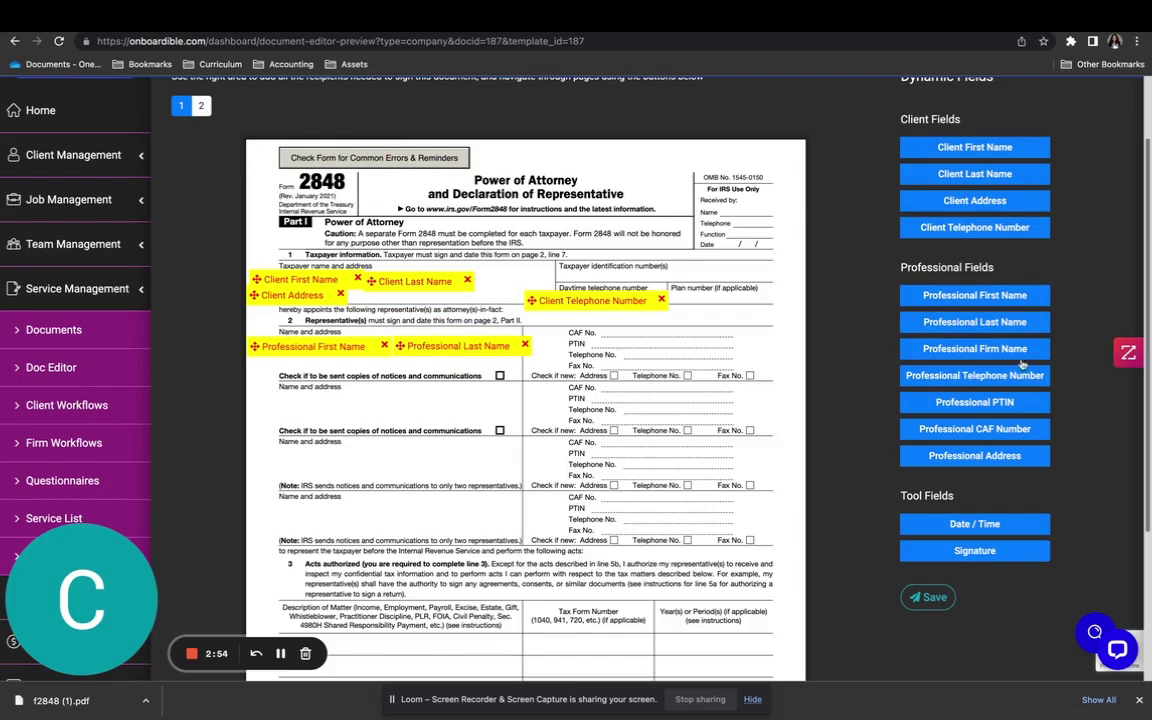
left_click_drag(975, 455, 320, 370)
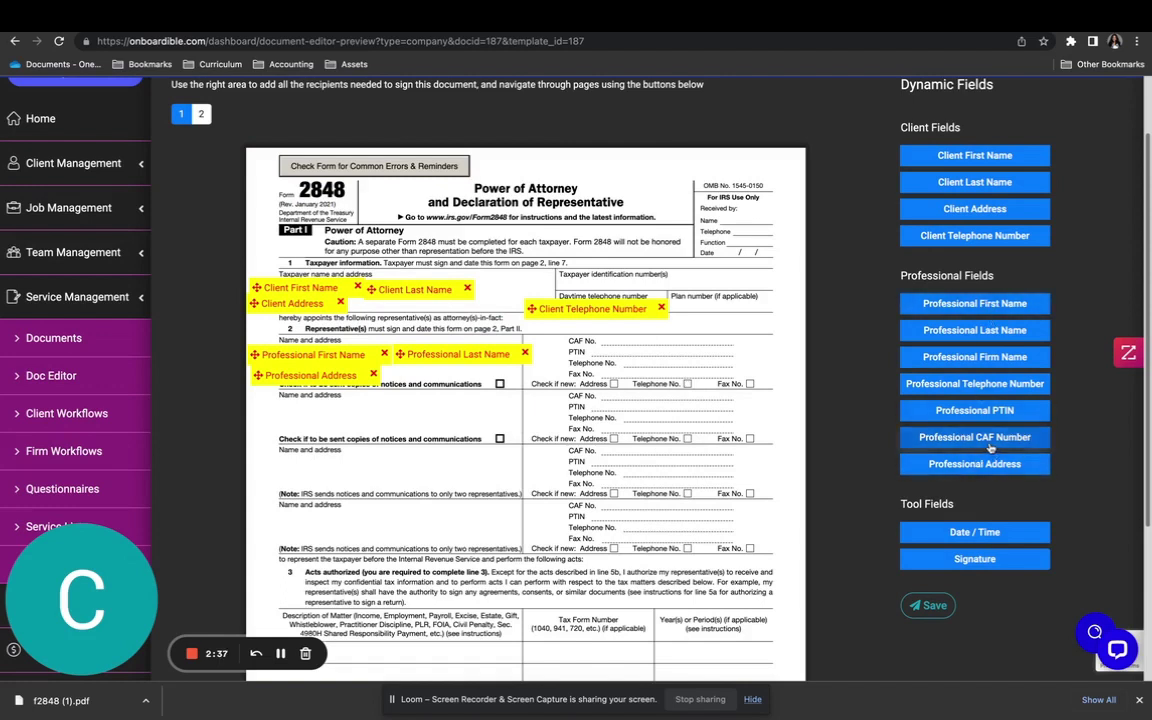
left_click_drag(990, 449, 645, 335)
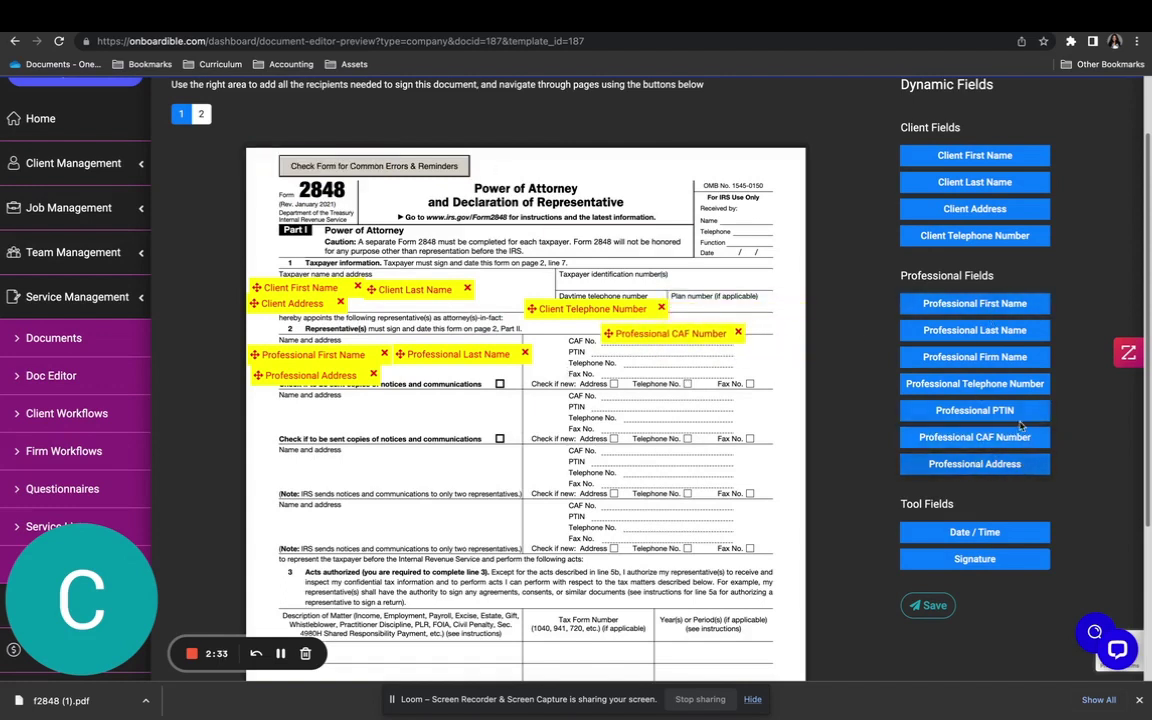
left_click_drag(939, 410, 596, 377)
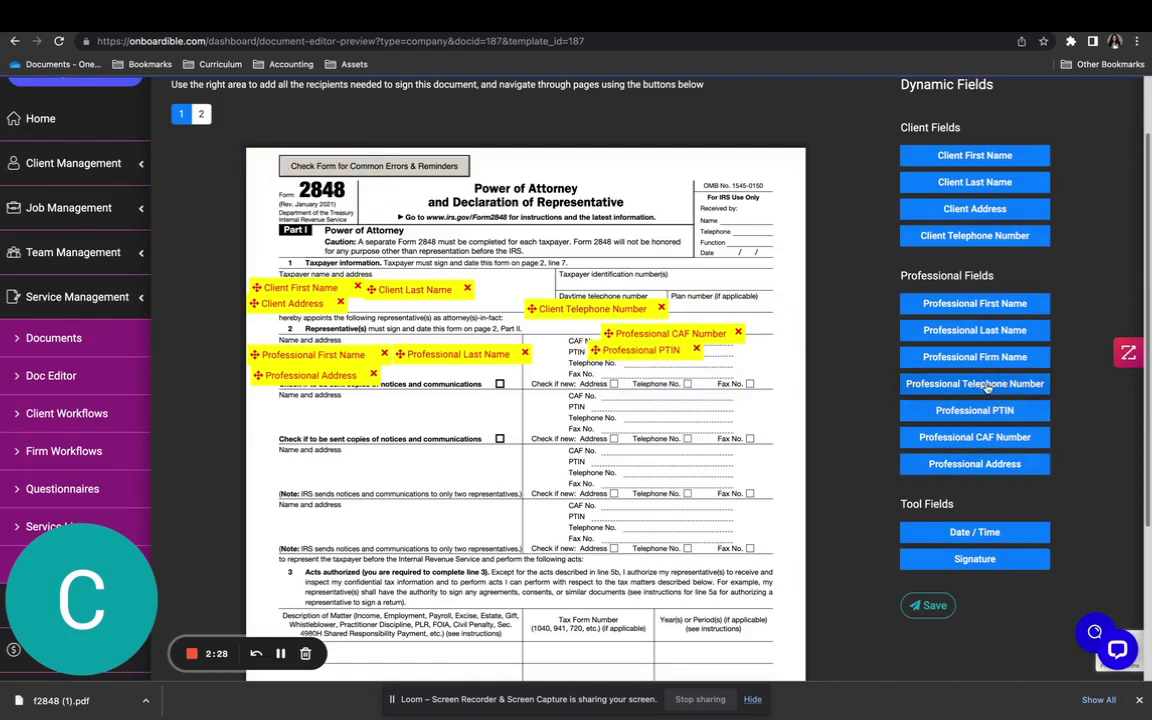
left_click_drag(985, 383, 715, 370)
scroll(730, 450, "down", 3)
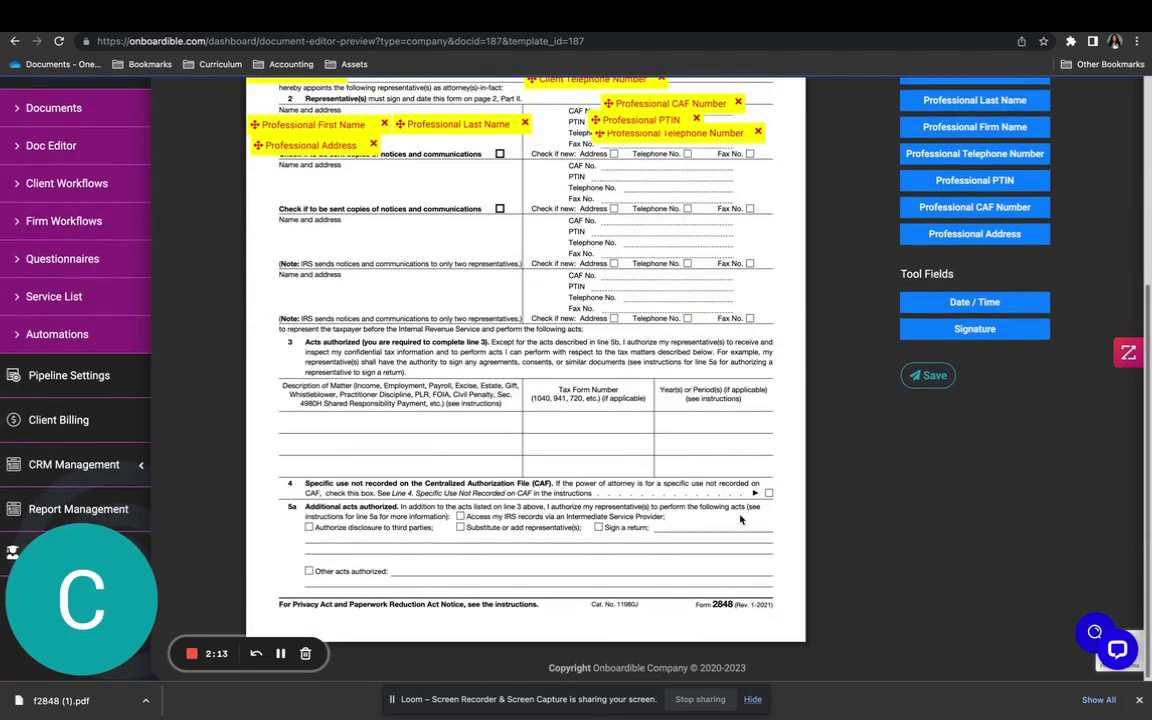
scroll(740, 519, "up", 5)
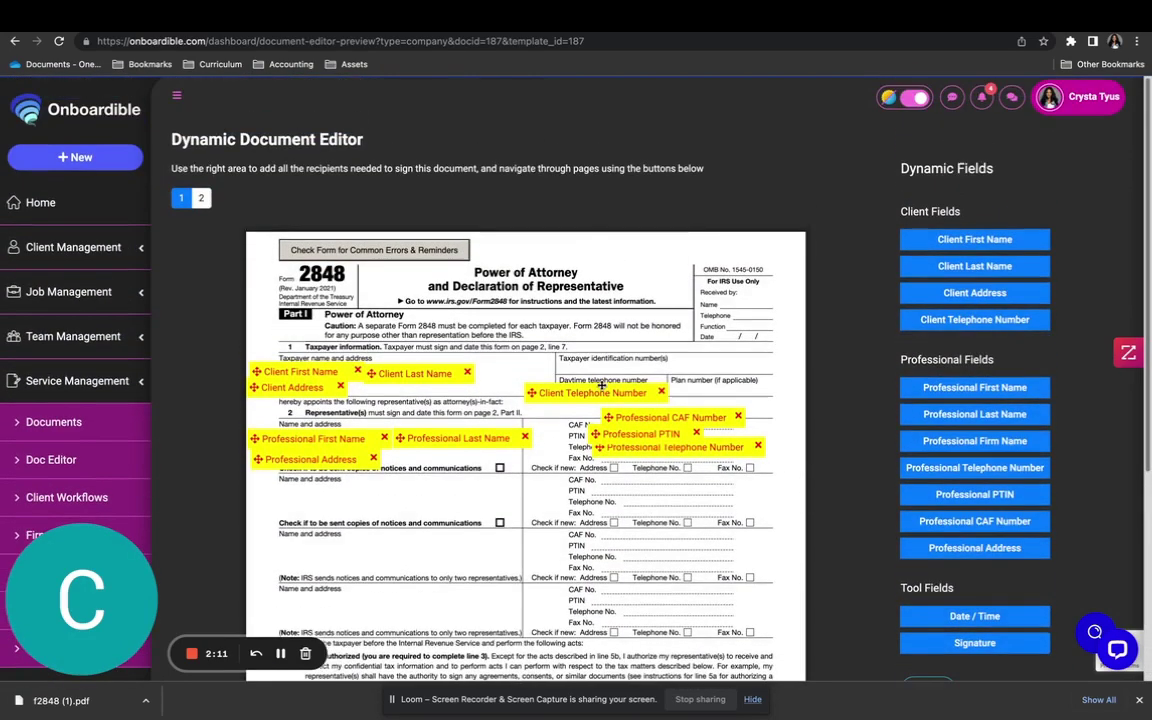
Step: On page 2, place a Signature field on line 7's signature line
left_click(200, 197)
scroll(731, 424, "down", 1)
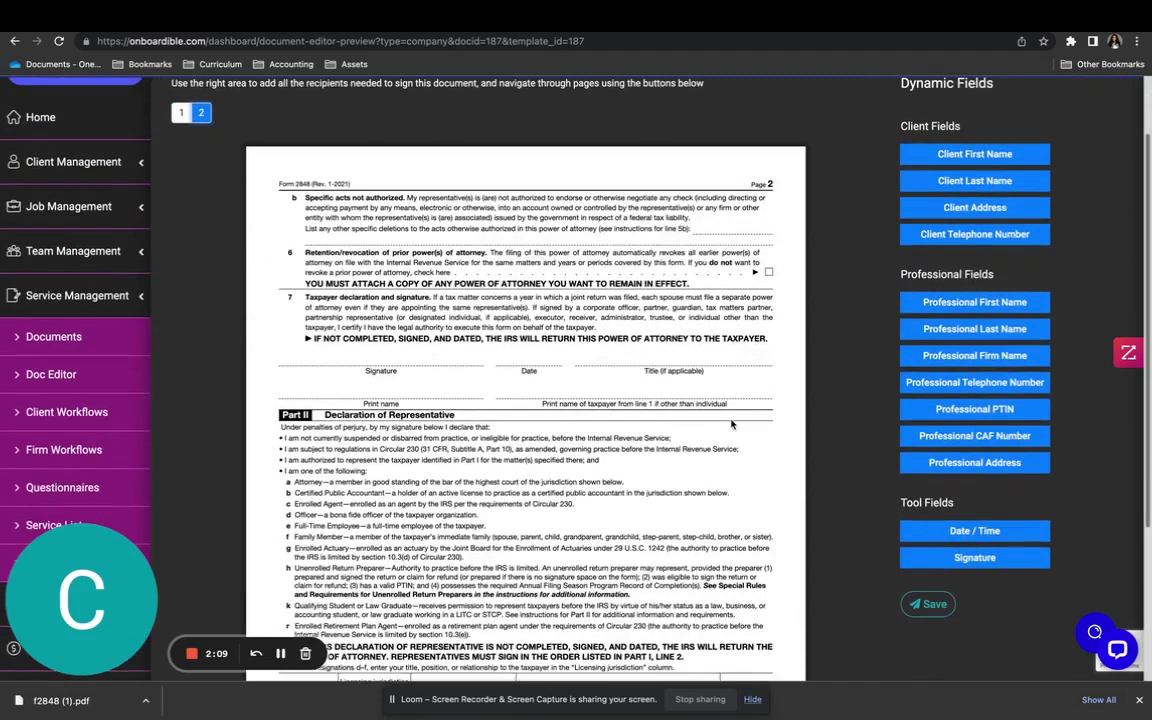
scroll(731, 424, "down", 1)
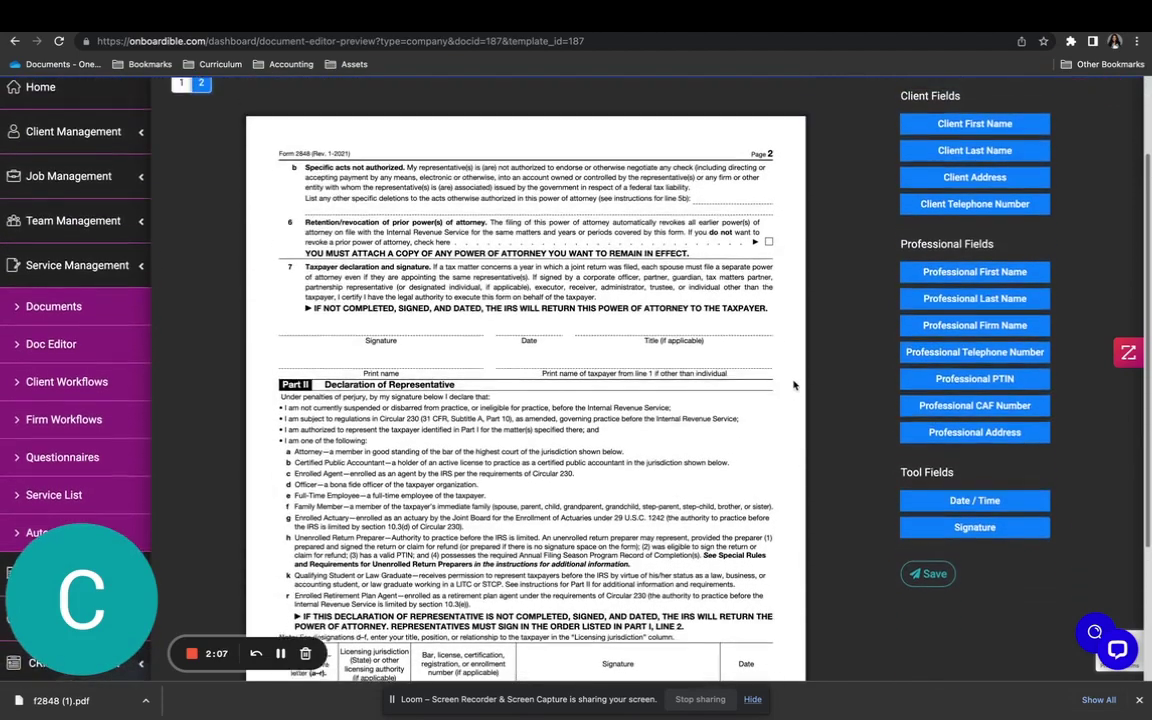
scroll(793, 385, "up", 1)
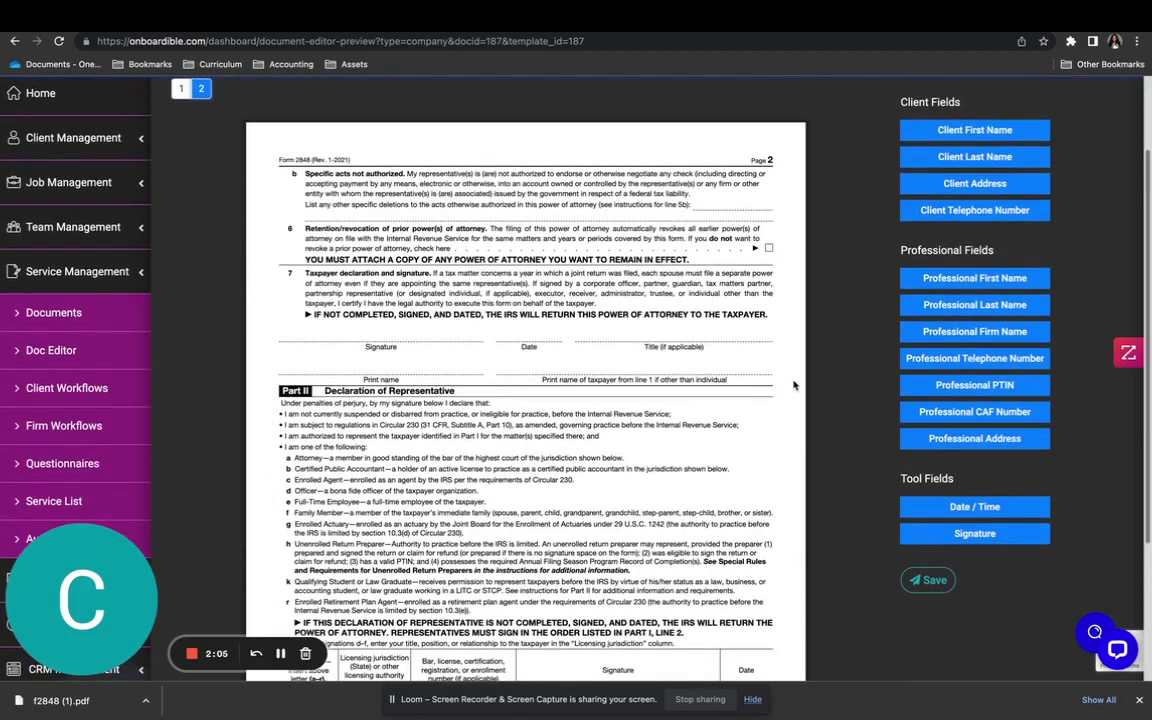
left_click(977, 535)
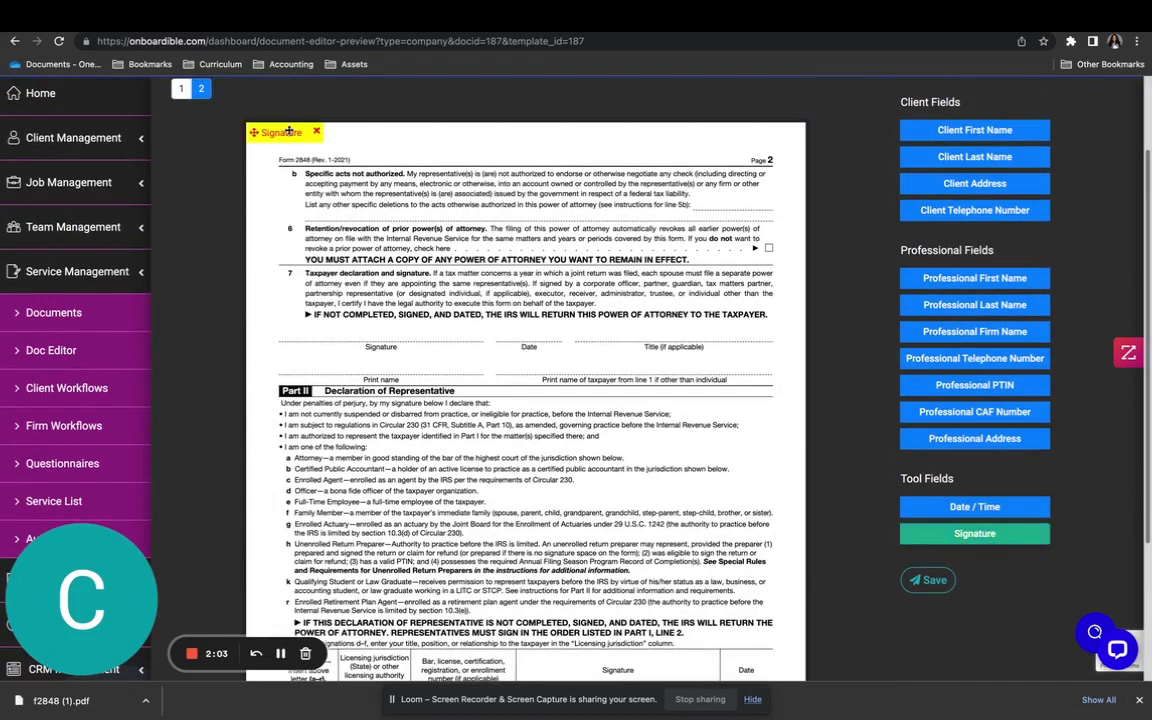
mouse_move(292, 128)
left_mouse_down()
mouse_move(345, 284)
mouse_move(326, 326)
left_mouse_up()
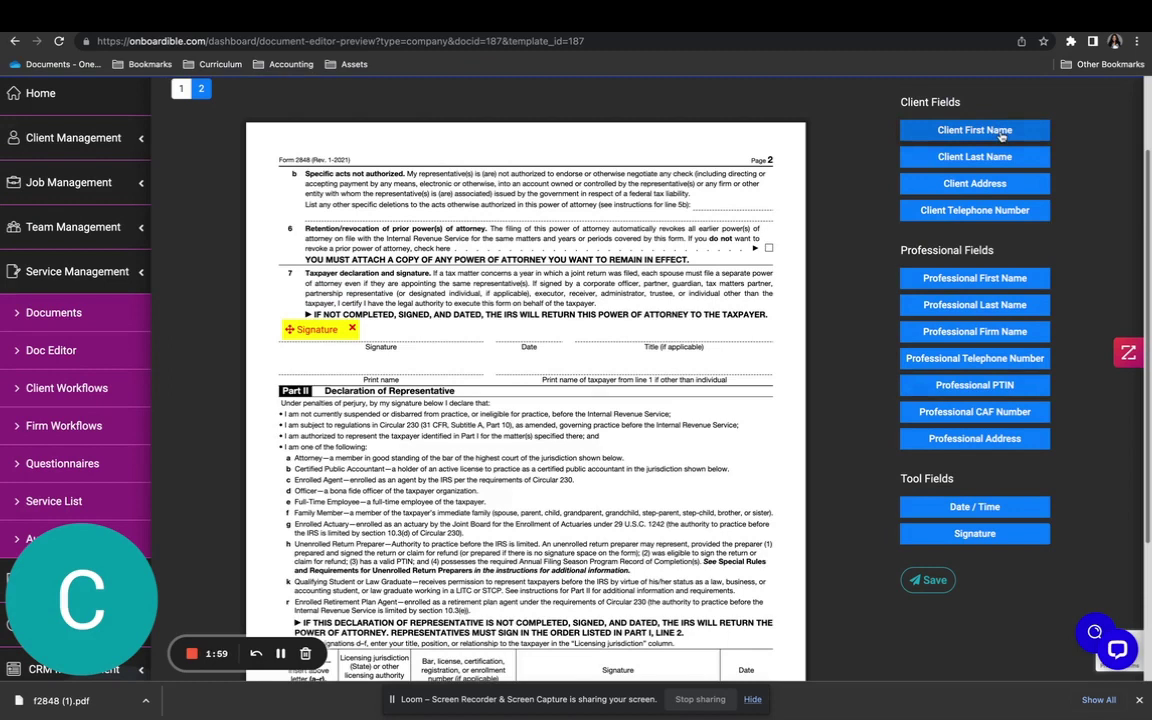
Step: Place Client First Name and Last Name fields side by side above Print name
left_click(1002, 135)
left_click_drag(290, 128, 276, 363)
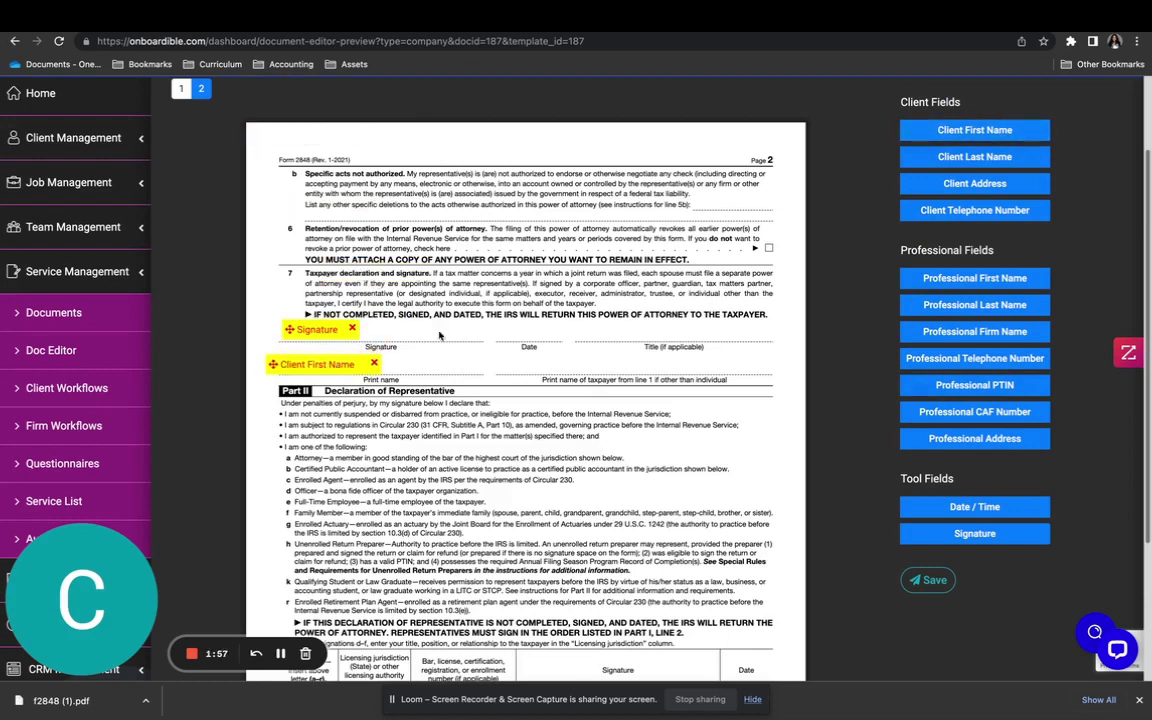
left_click(975, 157)
left_click_drag(264, 124, 430, 366)
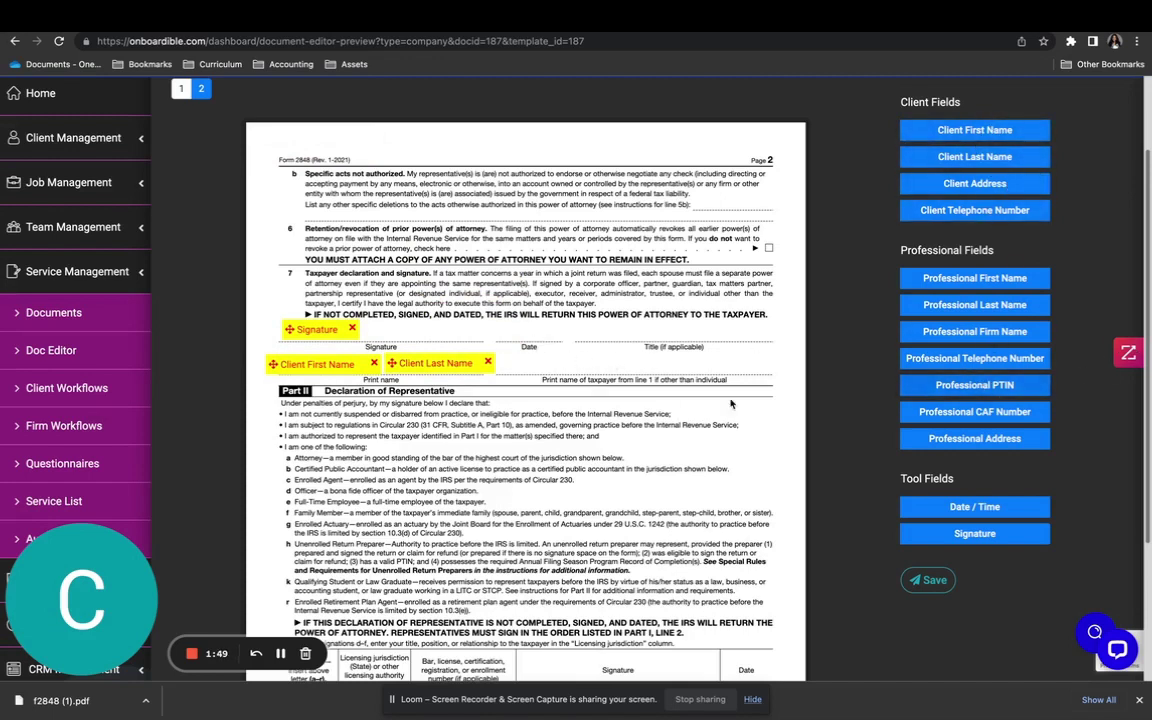
Step: Review the fields on page 1, then save the fielded Form 2848 template
scroll(705, 370, "down", 5)
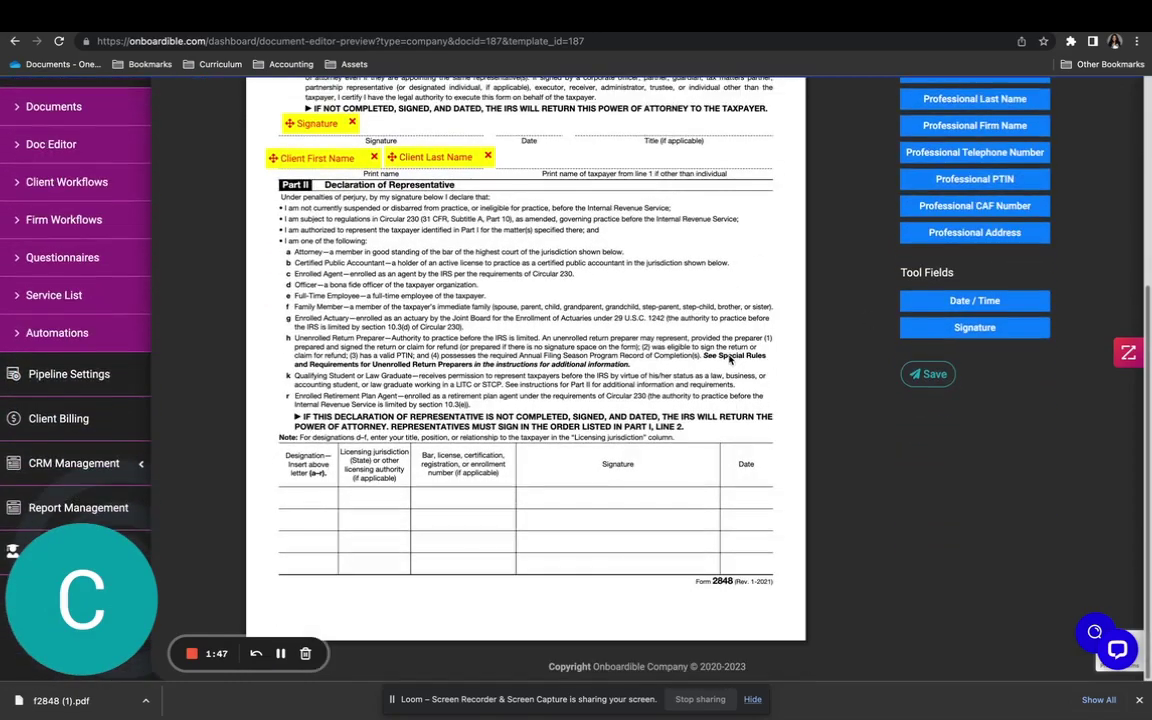
scroll(697, 381, "up", 5)
scroll(722, 345, "down", 4)
scroll(722, 345, "down", 1)
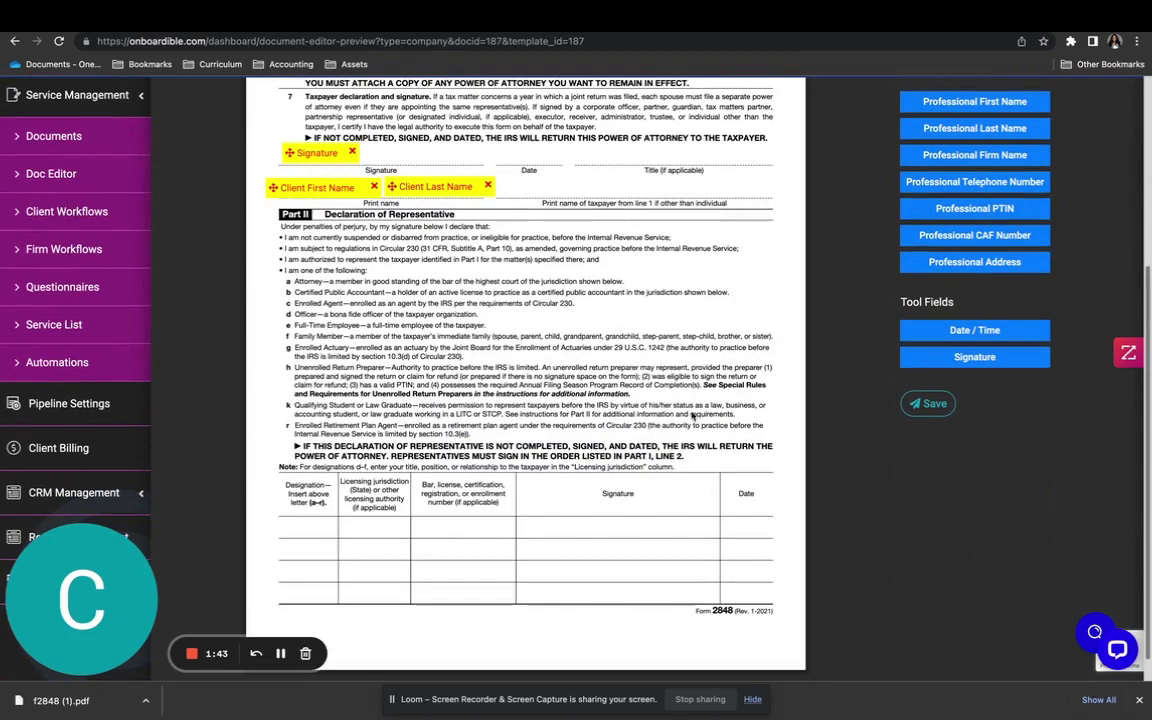
scroll(662, 473, "down", 1)
scroll(704, 320, "up", 8)
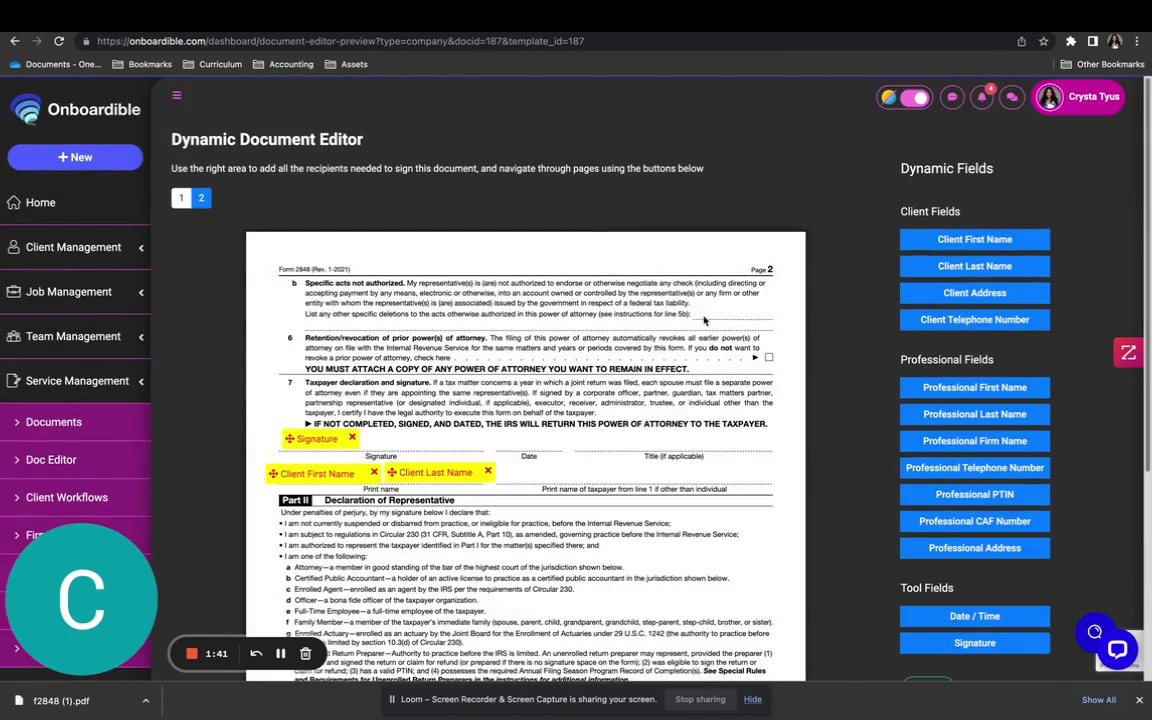
left_click(181, 197)
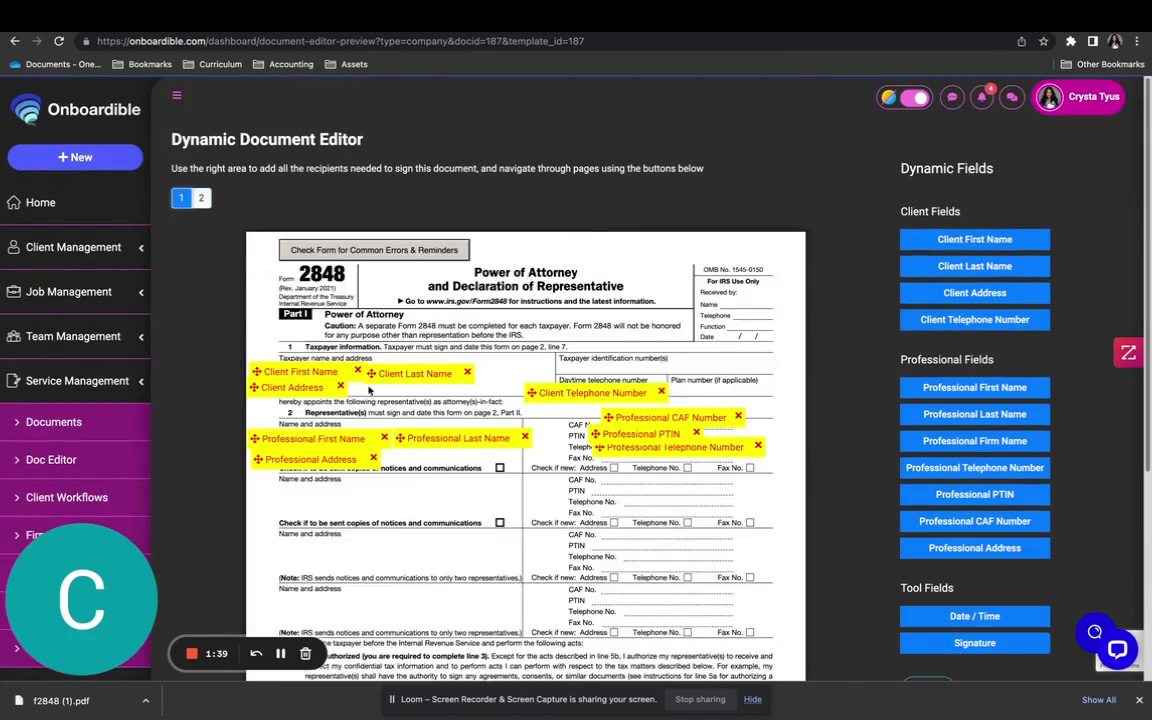
scroll(680, 368, "down", 2)
left_click(927, 498)
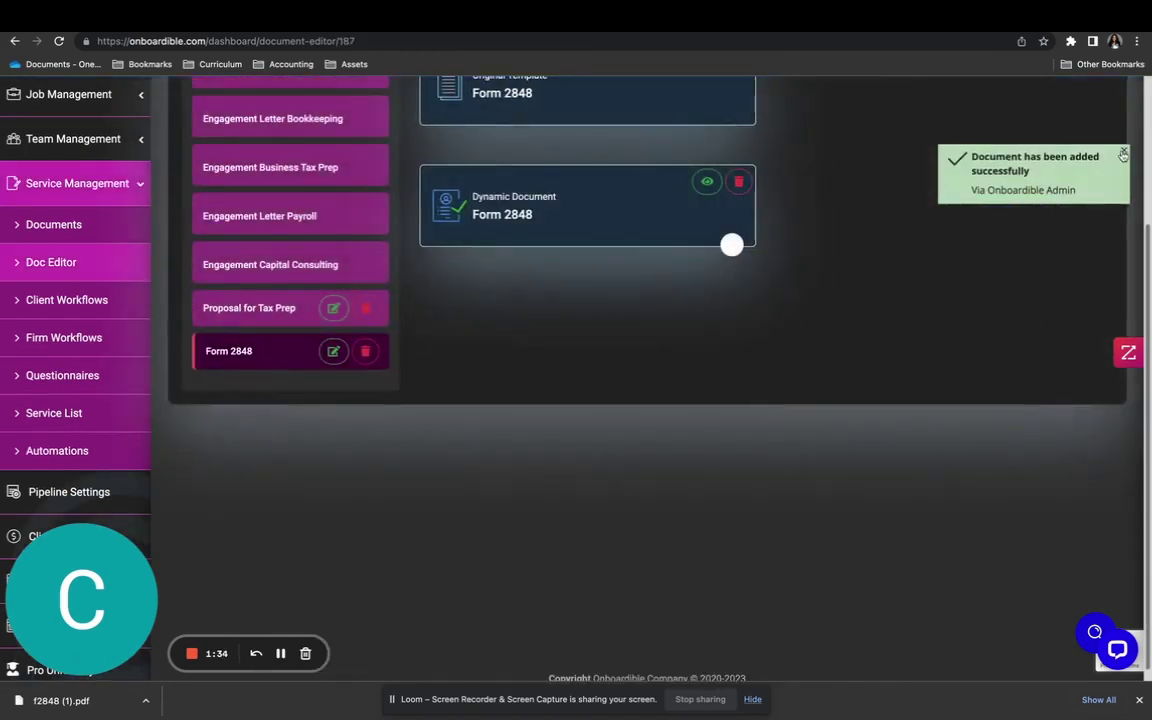
Step: Select the Dynamic Document card as Form 2848's default template
scroll(694, 326, "up", 2)
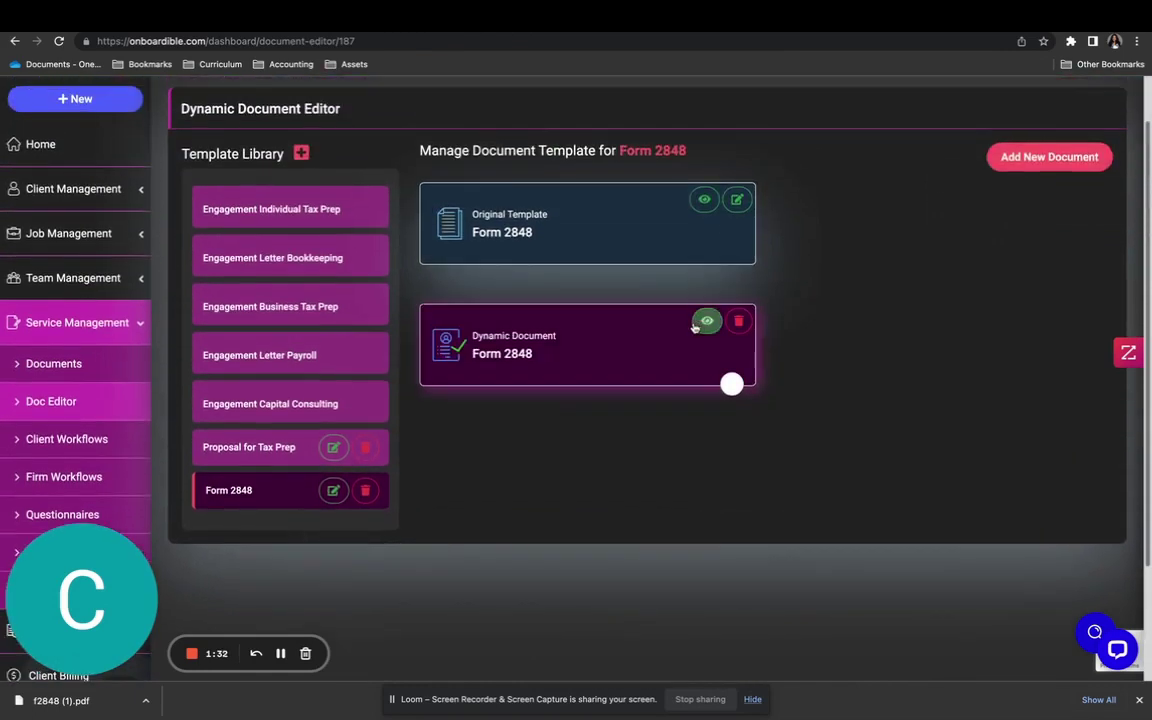
left_click(732, 384)
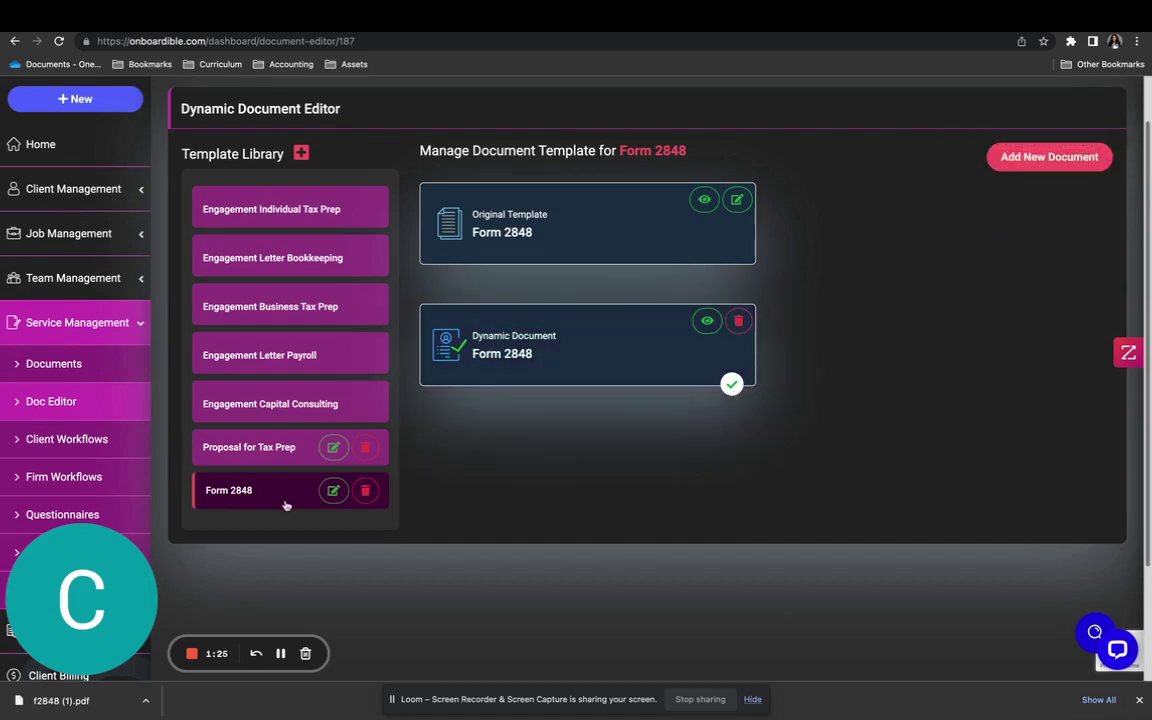
scroll(113, 424, "down", 1)
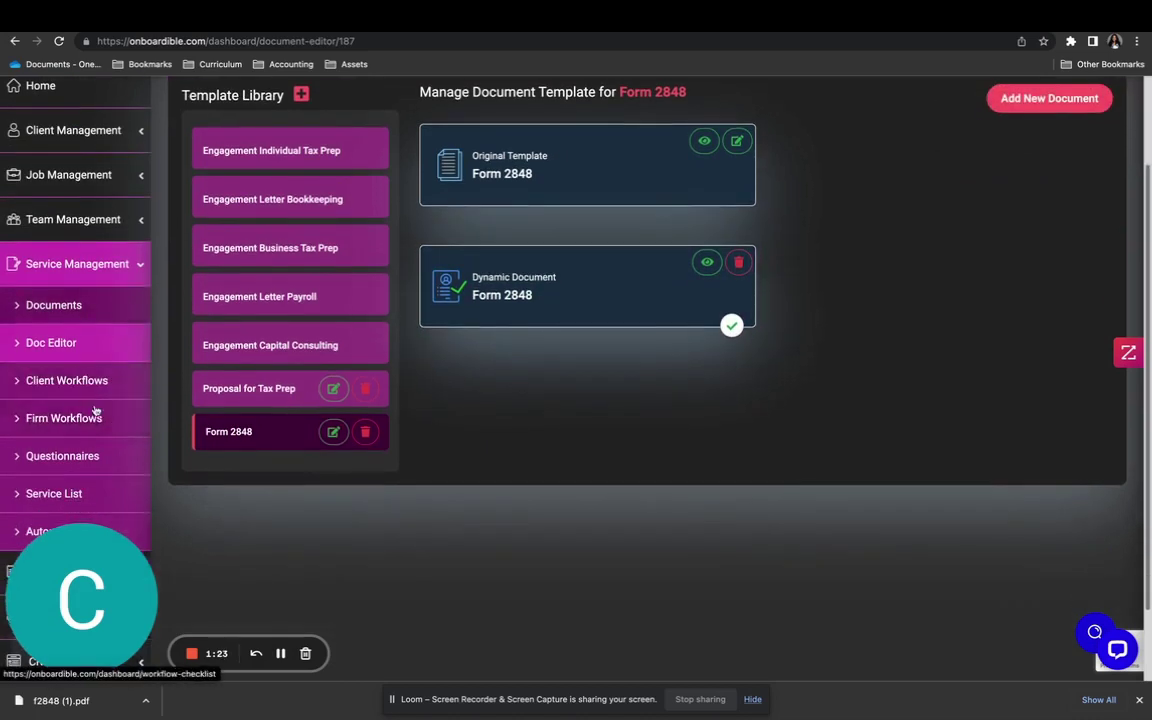
Step: Go to Automations and choose Tax Resolution to list its seven steps
scroll(95, 411, "down", 2)
left_click(92, 449)
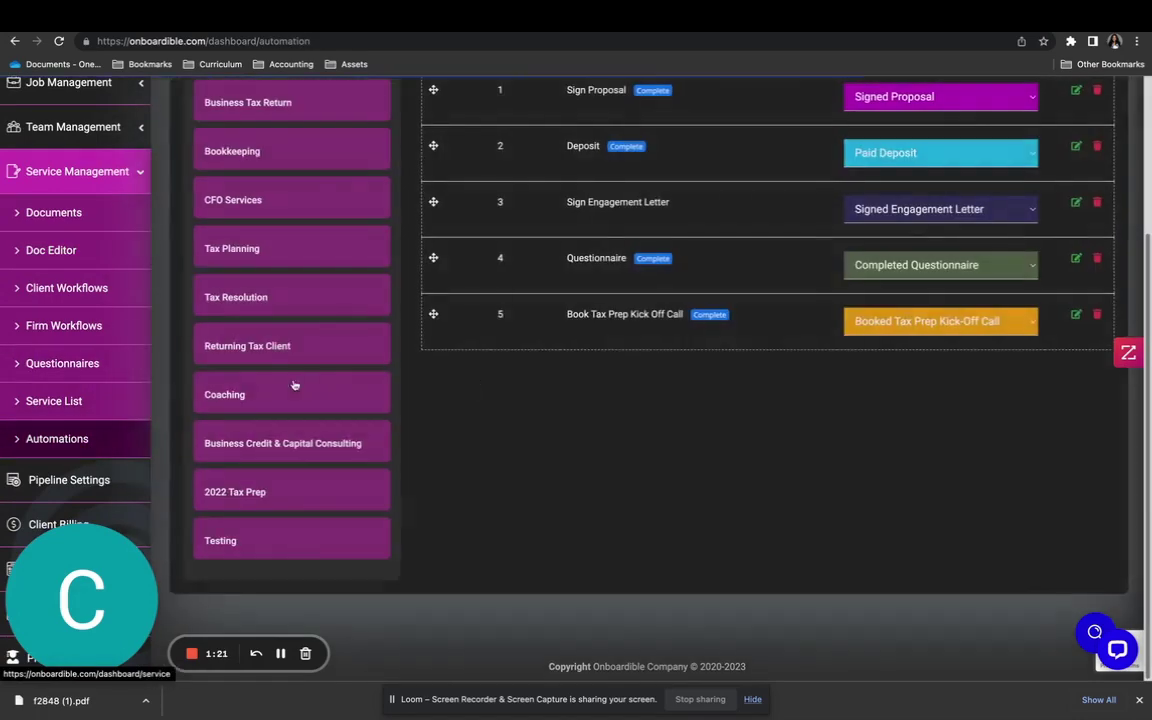
scroll(343, 394, "up", 1)
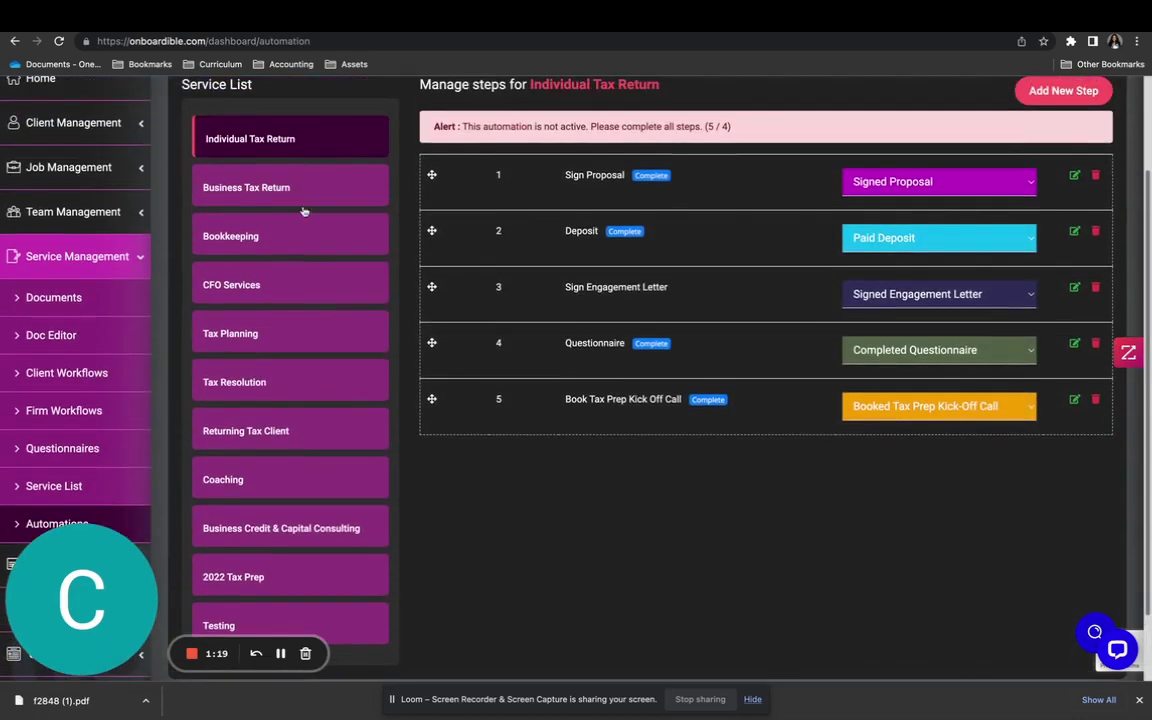
left_click(254, 383)
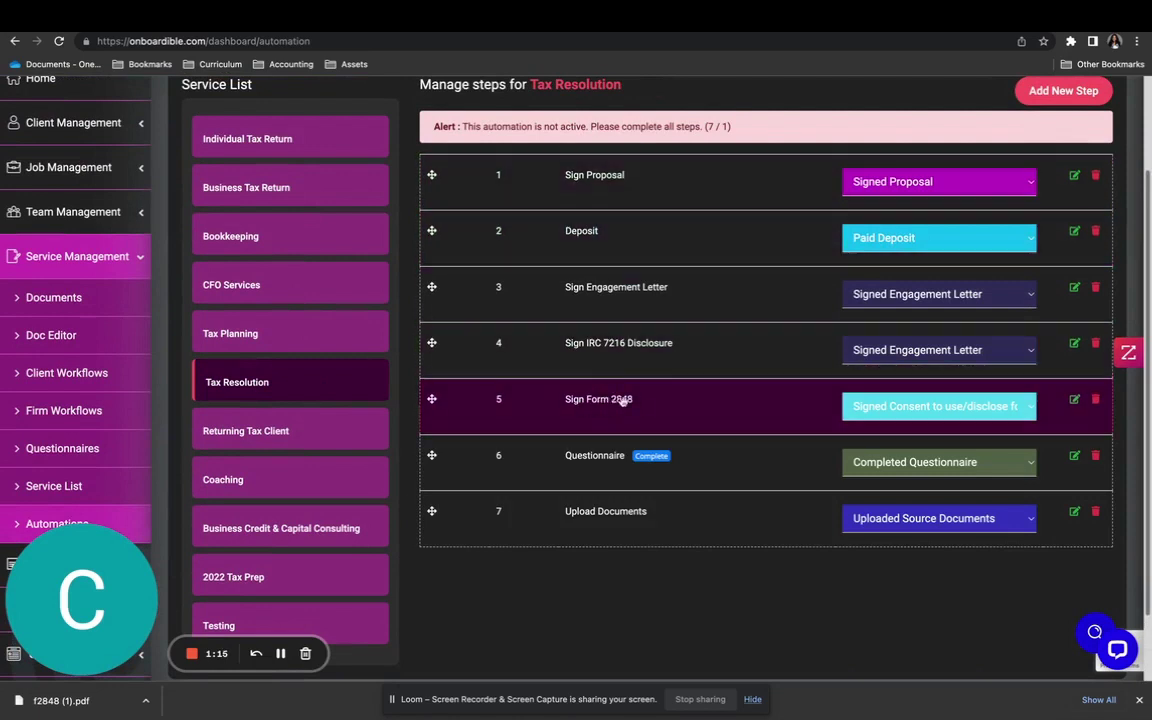
Step: Edit step 5, keeping the Signed Consent tag and Document type, and assign the Form 2848 template
left_click(1075, 401)
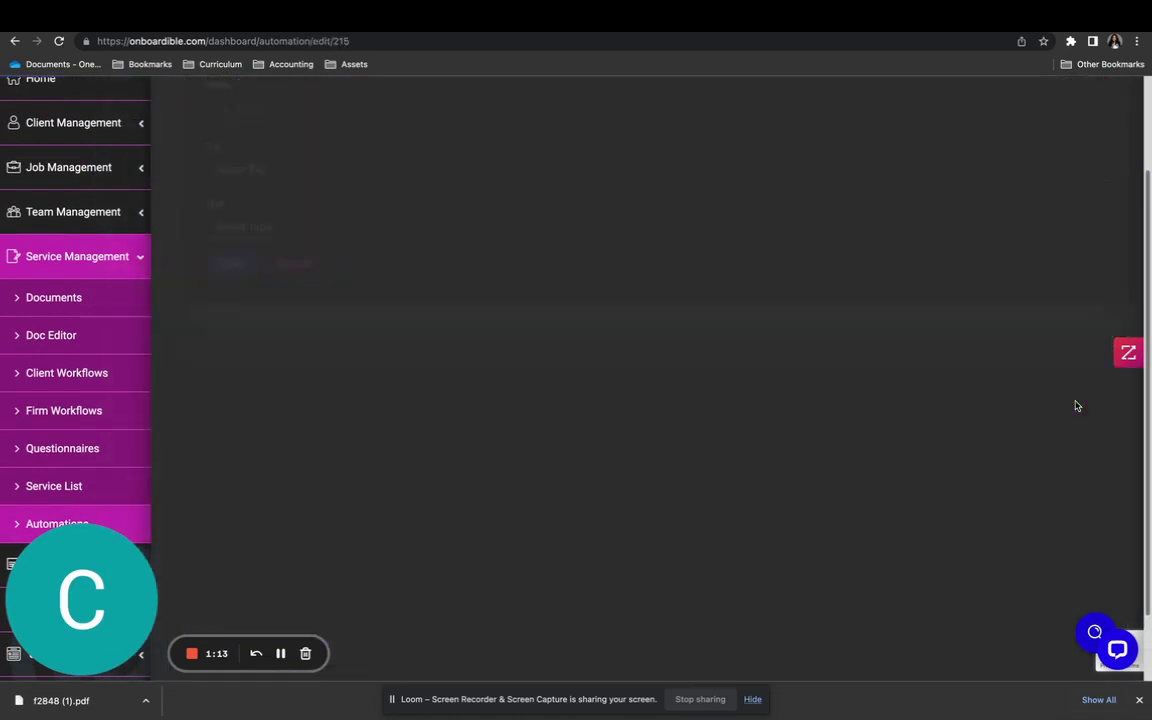
scroll(470, 403, "up", 1)
scroll(490, 396, "up", 1)
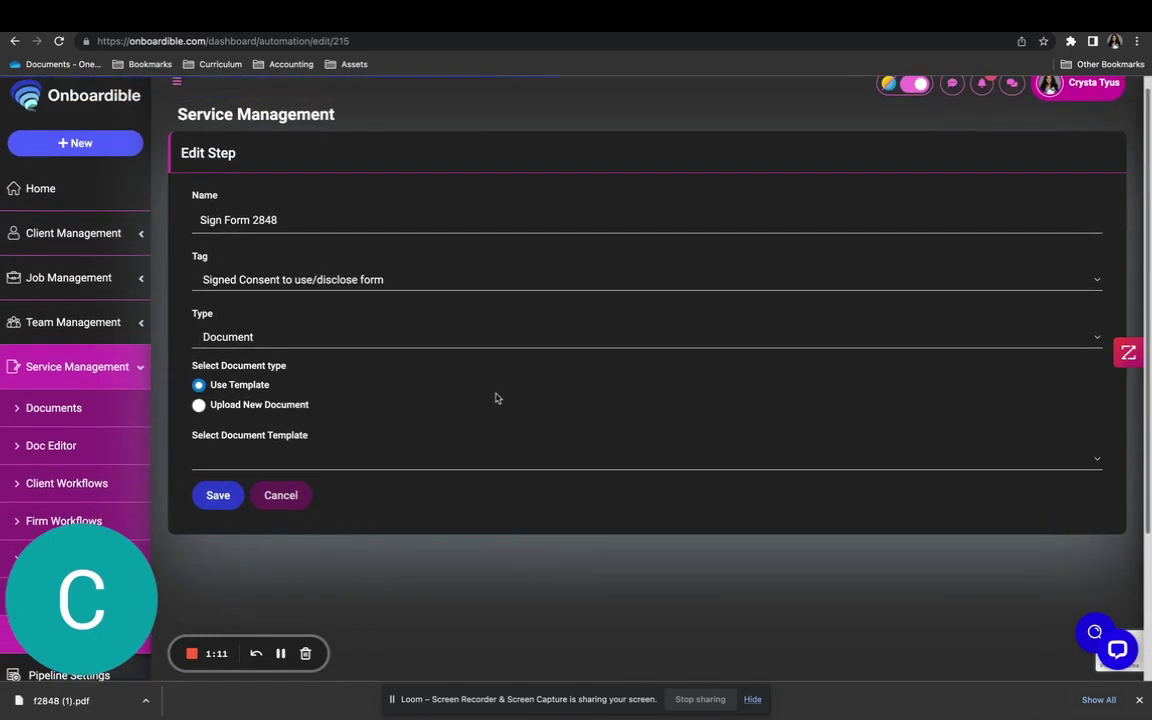
left_click(303, 287)
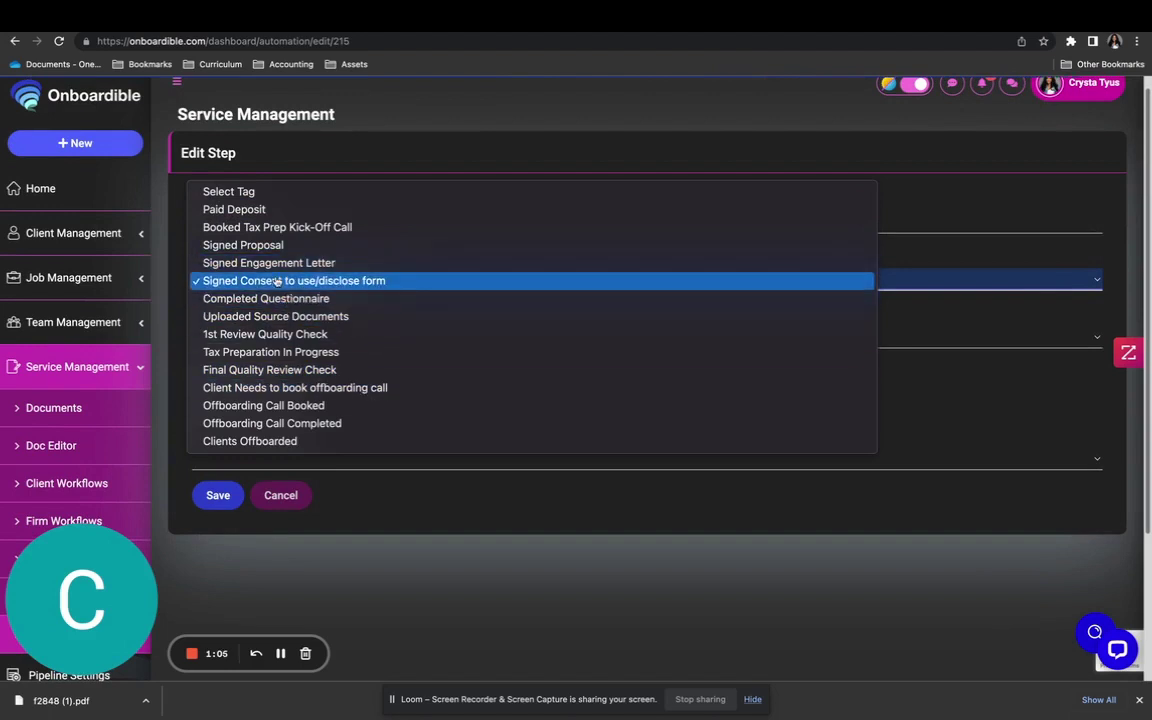
left_click(277, 281)
left_click(263, 339)
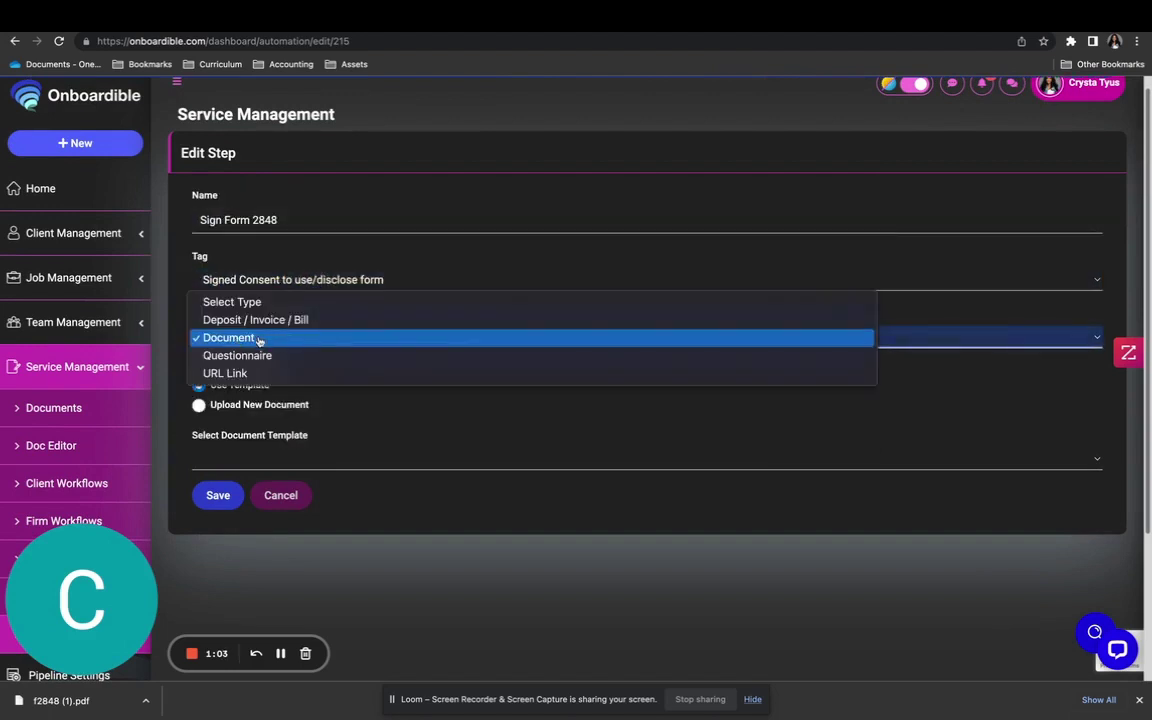
left_click(271, 340)
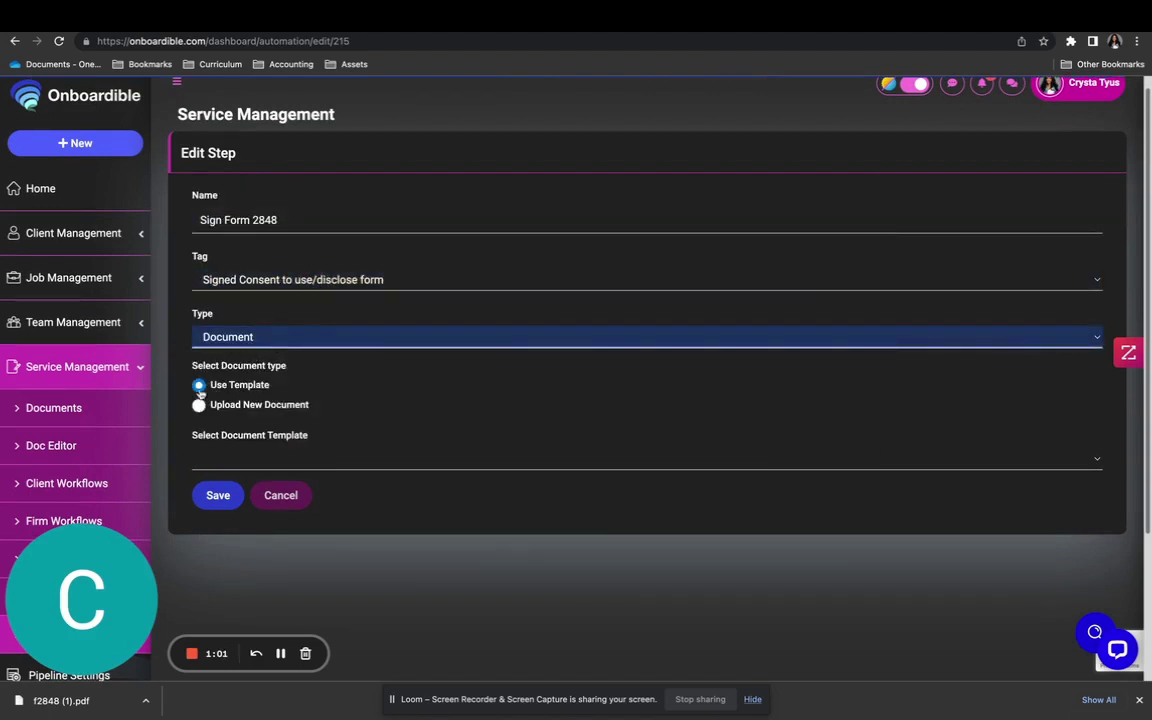
left_click(242, 460)
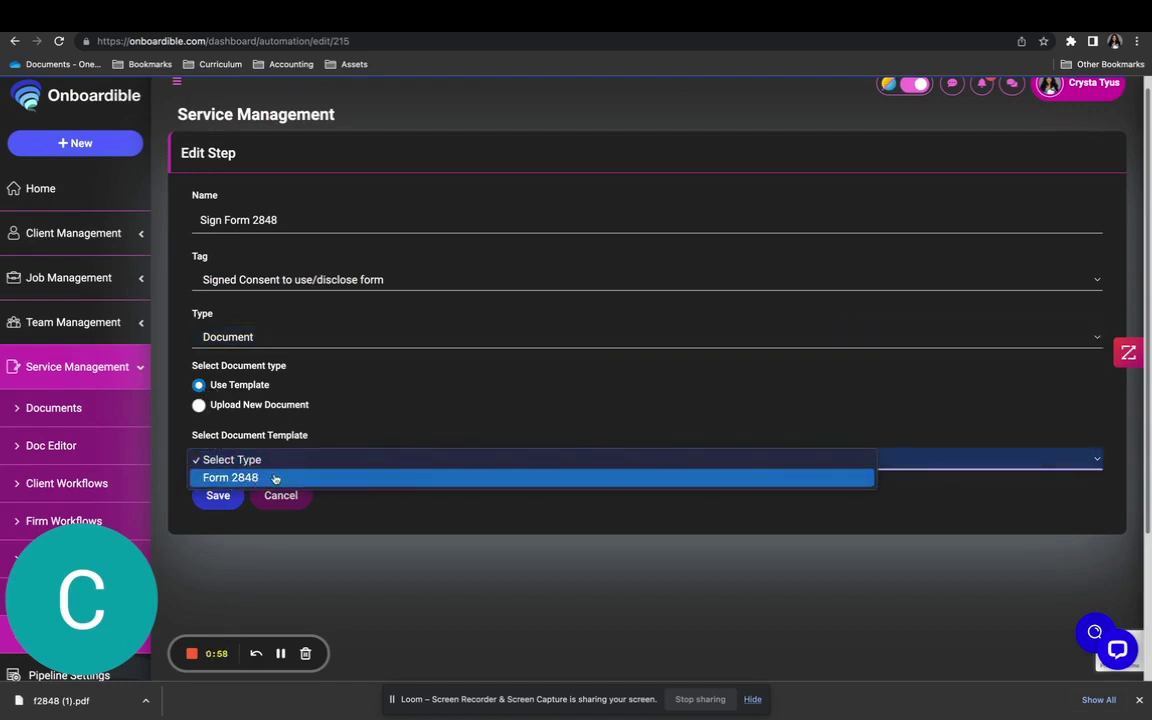
left_click(275, 479)
left_click(220, 495)
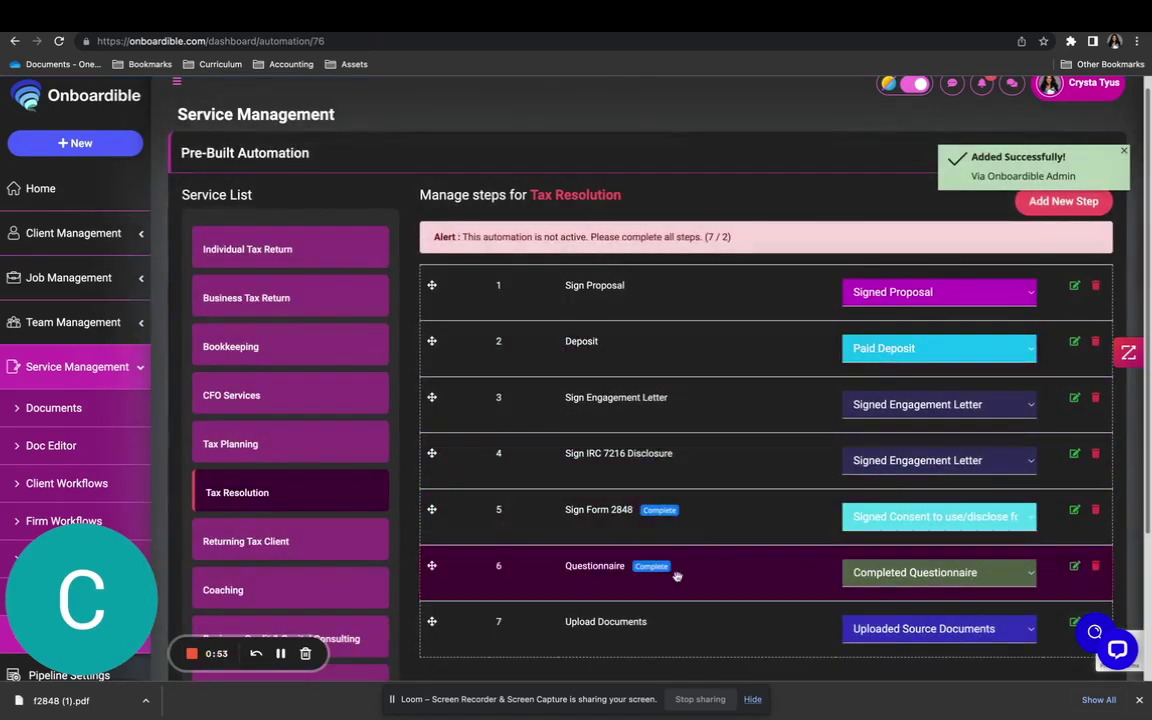
scroll(790, 512, "down", 2)
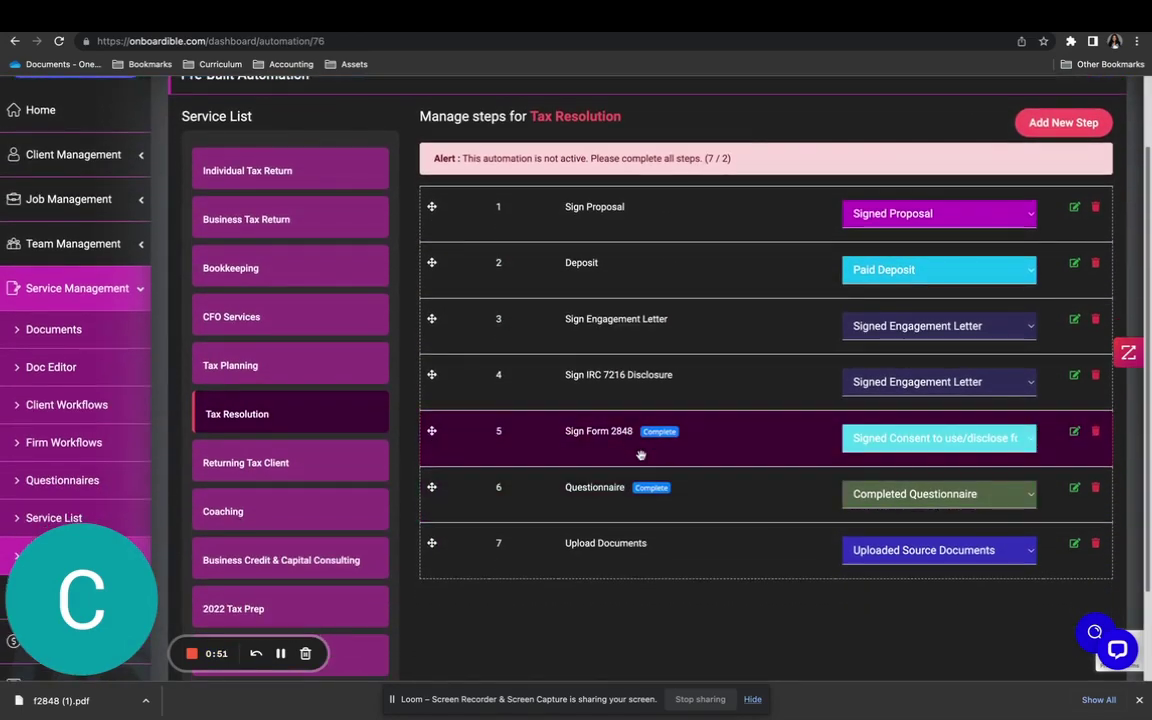
scroll(641, 455, "up", 1)
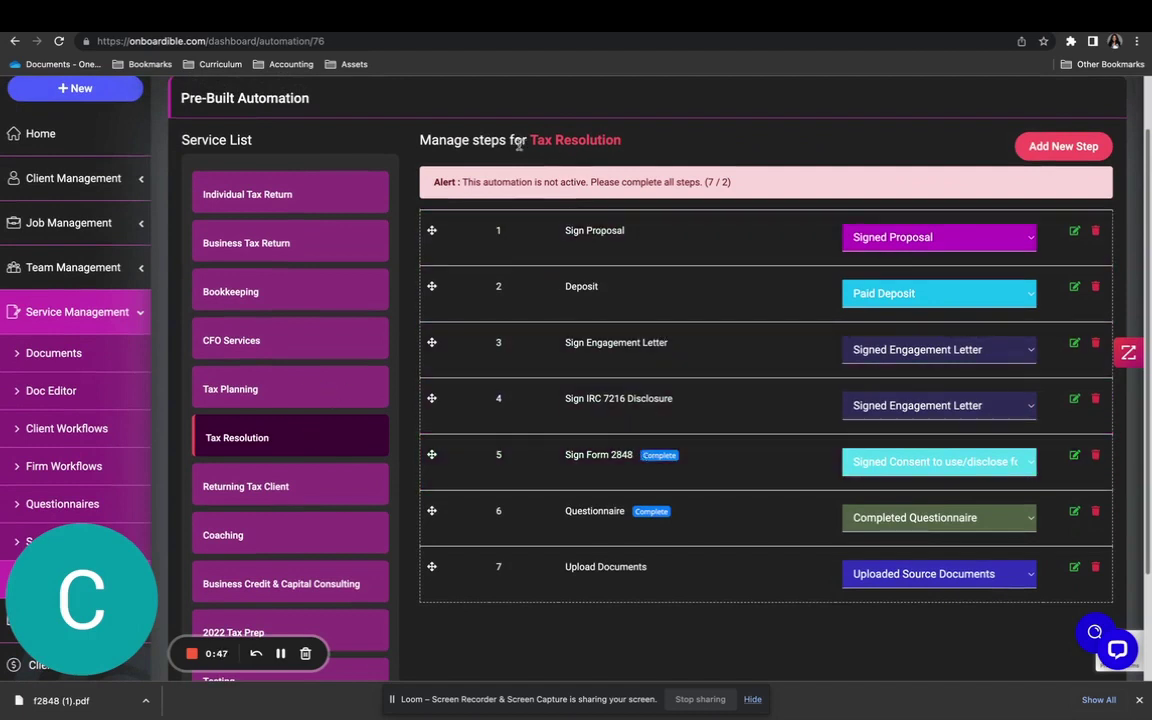
left_click_drag(518, 143, 609, 143)
left_click(573, 145)
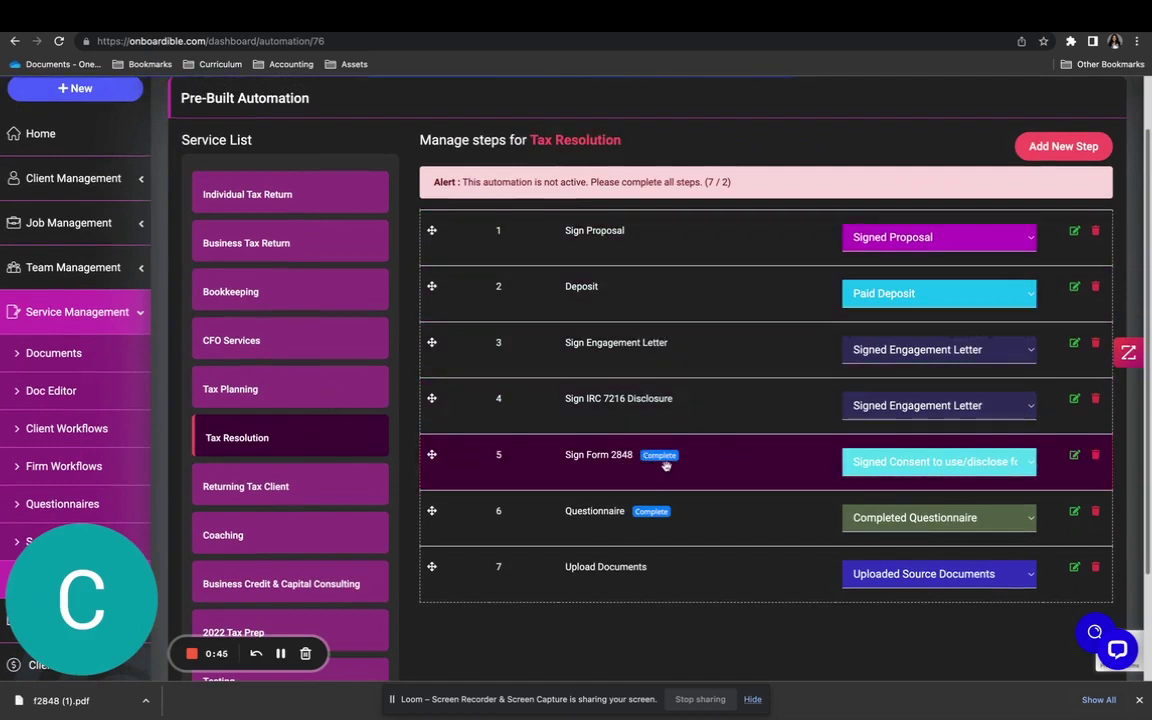